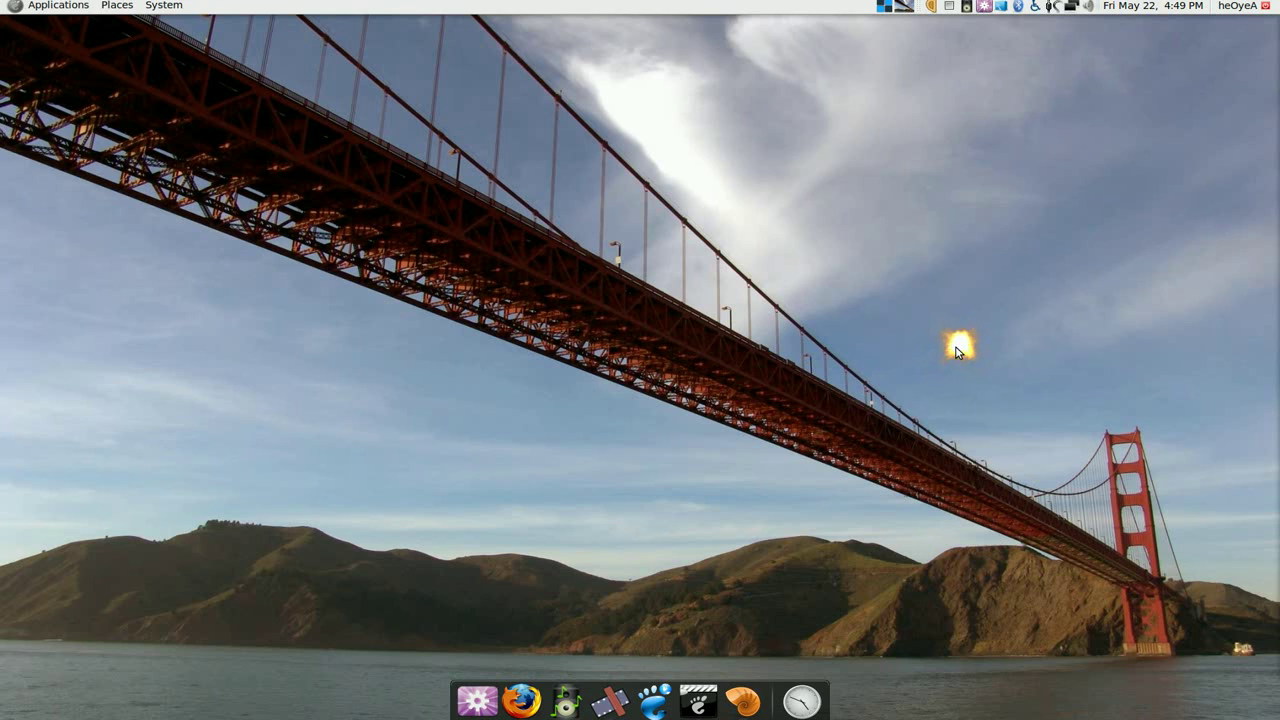
# Step: Rotate the desktop cube to the workspace holding Totem, Rhythmbox and Firefox
pyautogui.hotkey('ctrl', 'alt', 'Left')
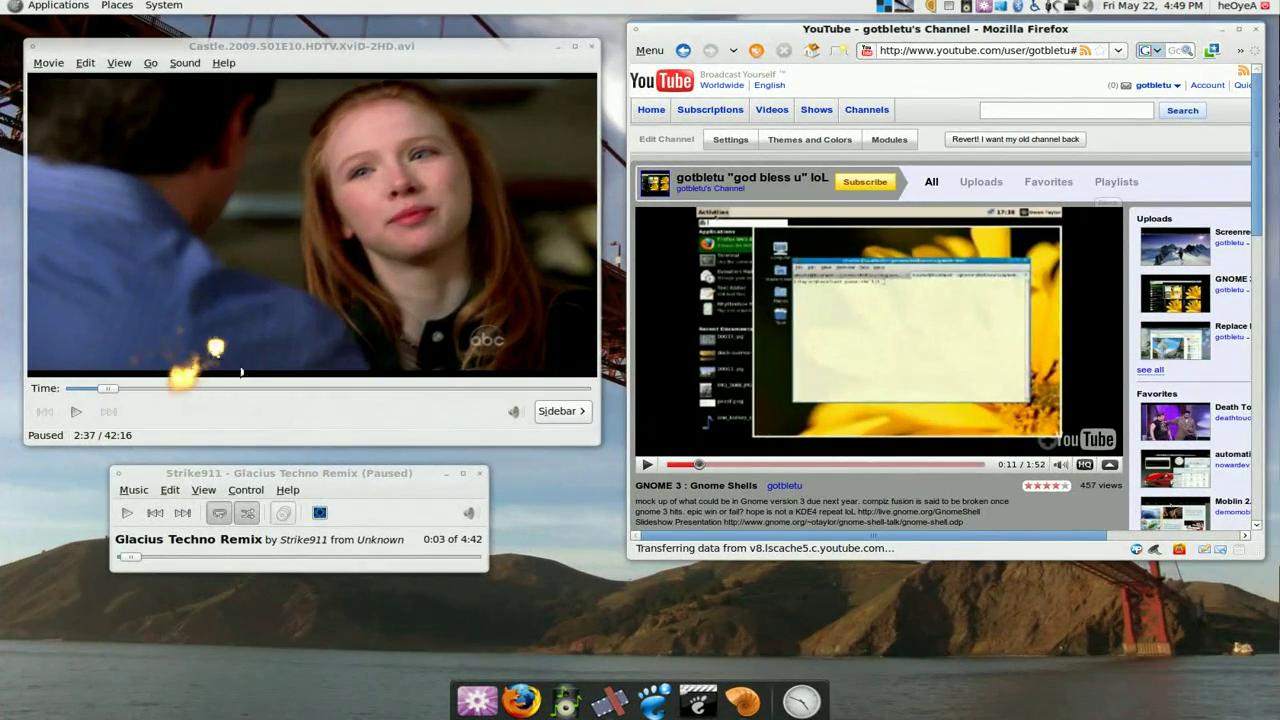
# Step: Play the Glacius Techno Remix skipped ahead, briefly play the YouTube video, and start the Castle episode
pyautogui.click(128, 513)
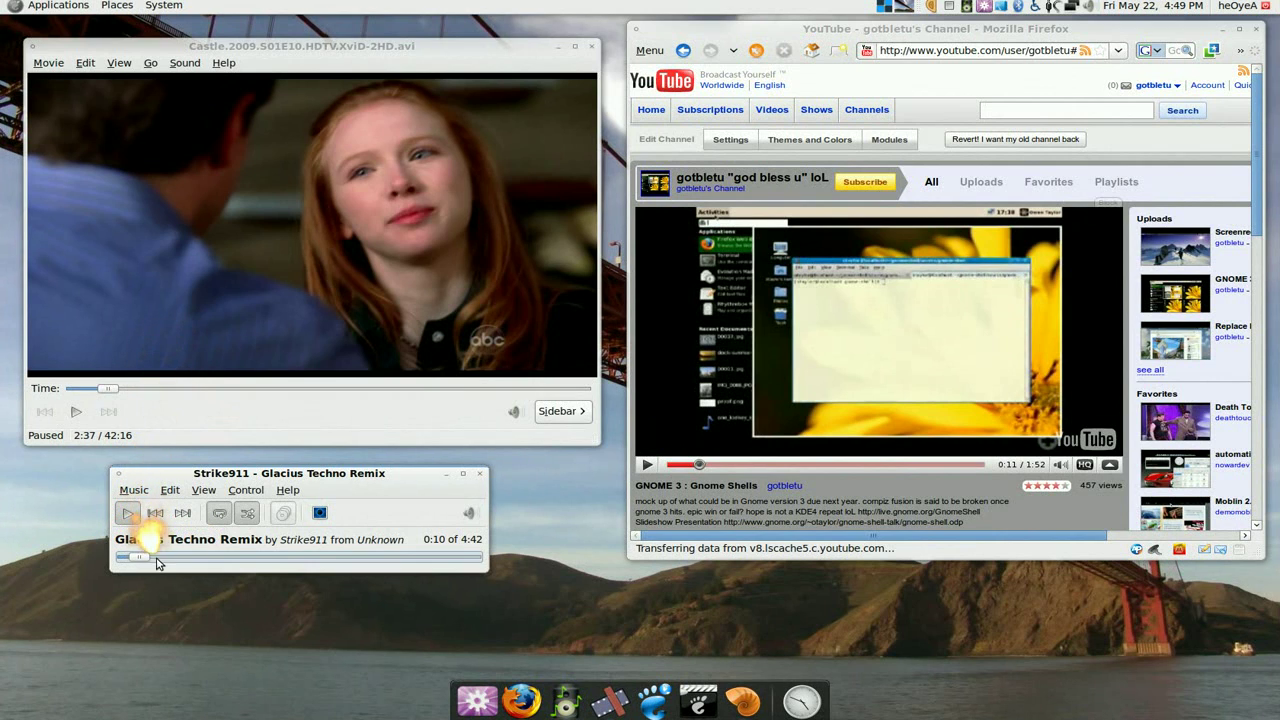
pyautogui.moveTo(157, 563); pyautogui.dragTo(178, 558)
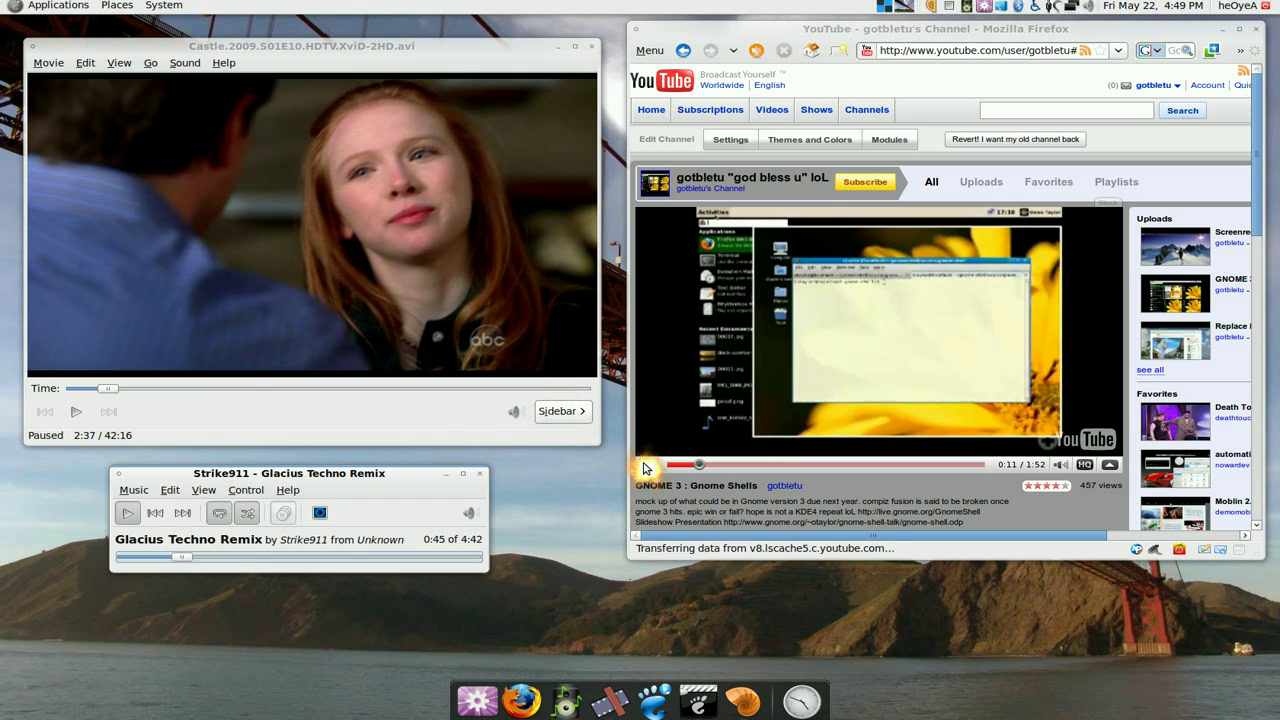
pyautogui.click(645, 467)
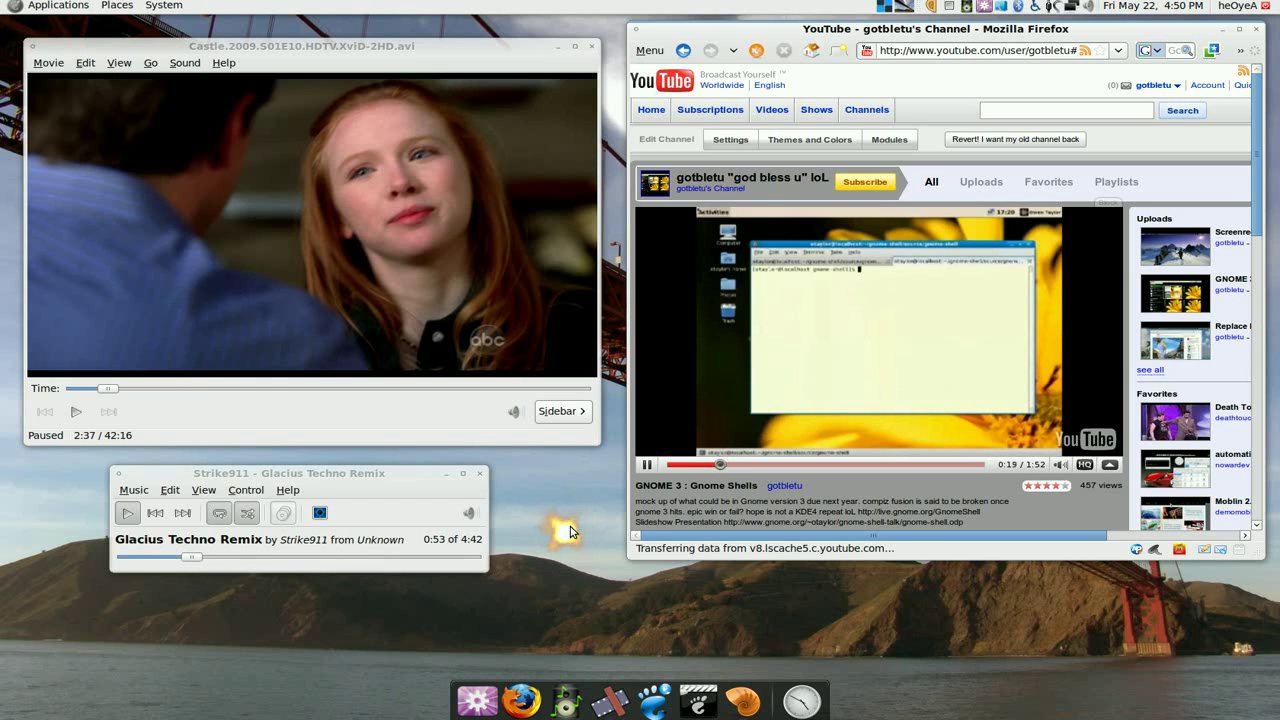
pyautogui.click(650, 465)
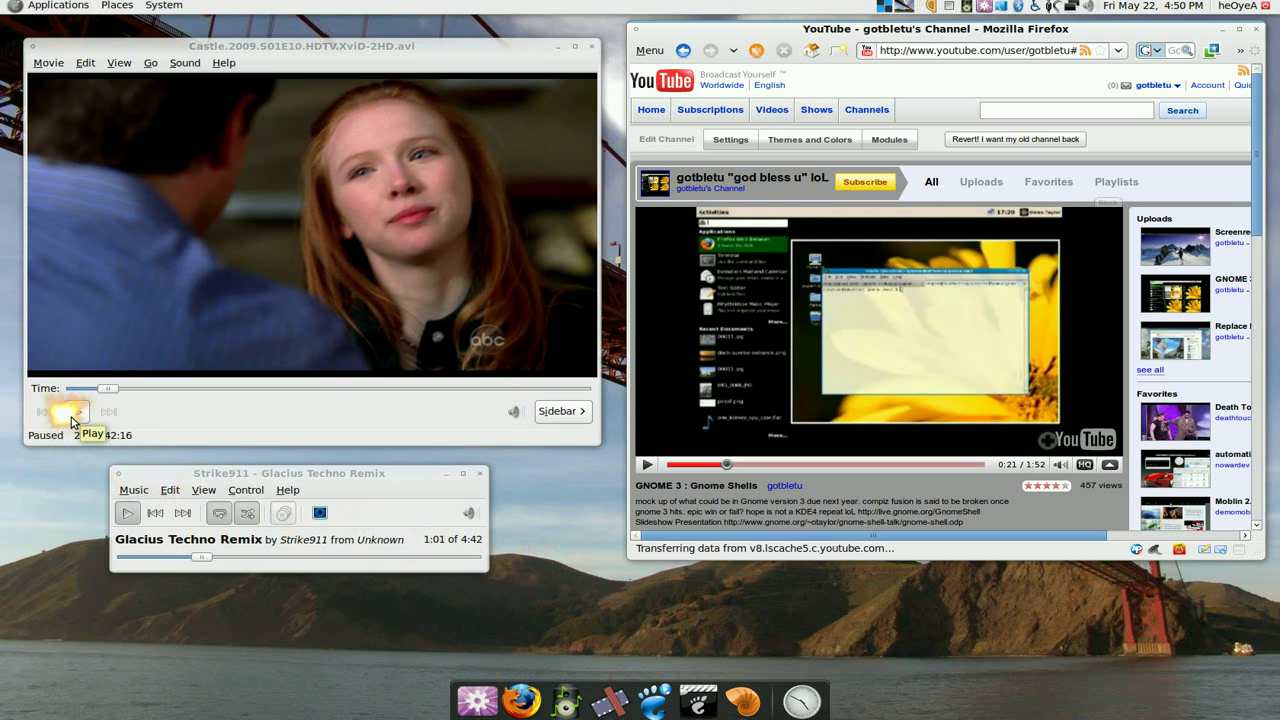
pyautogui.click(71, 418)
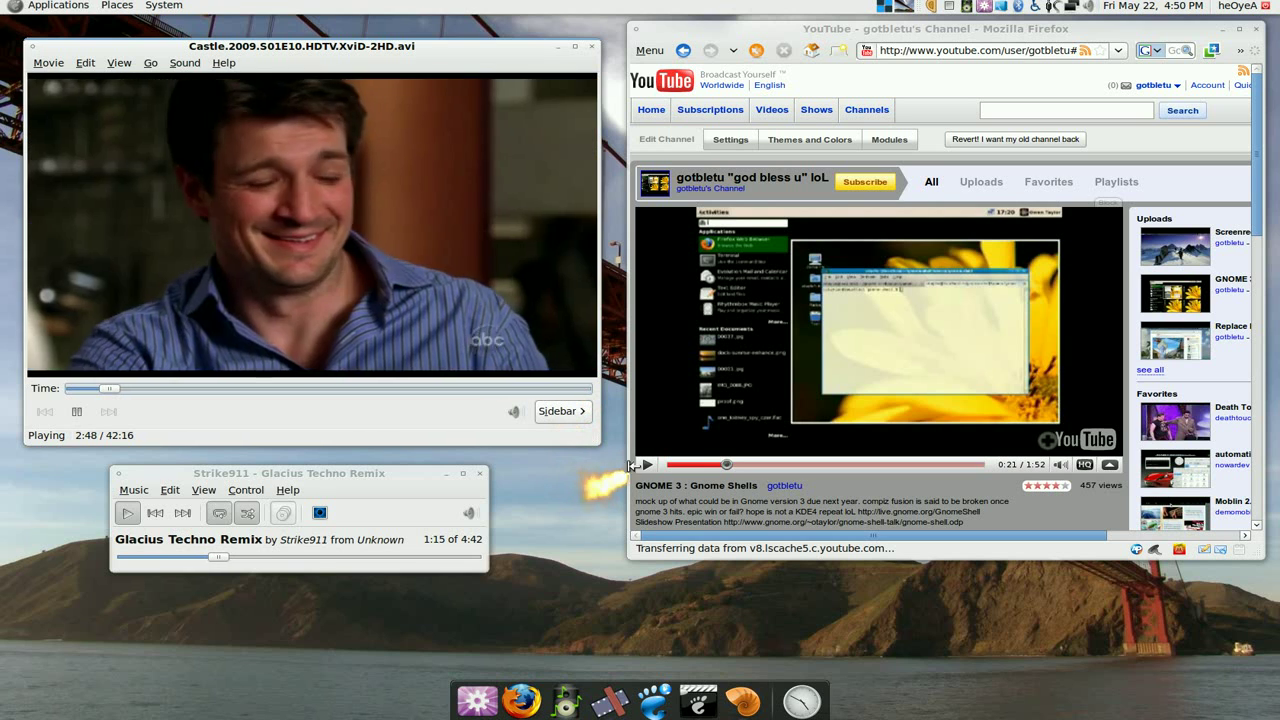
# Step: Resume and re-pause the YouTube video, then pause the Castle episode and the remix
pyautogui.click(645, 464)
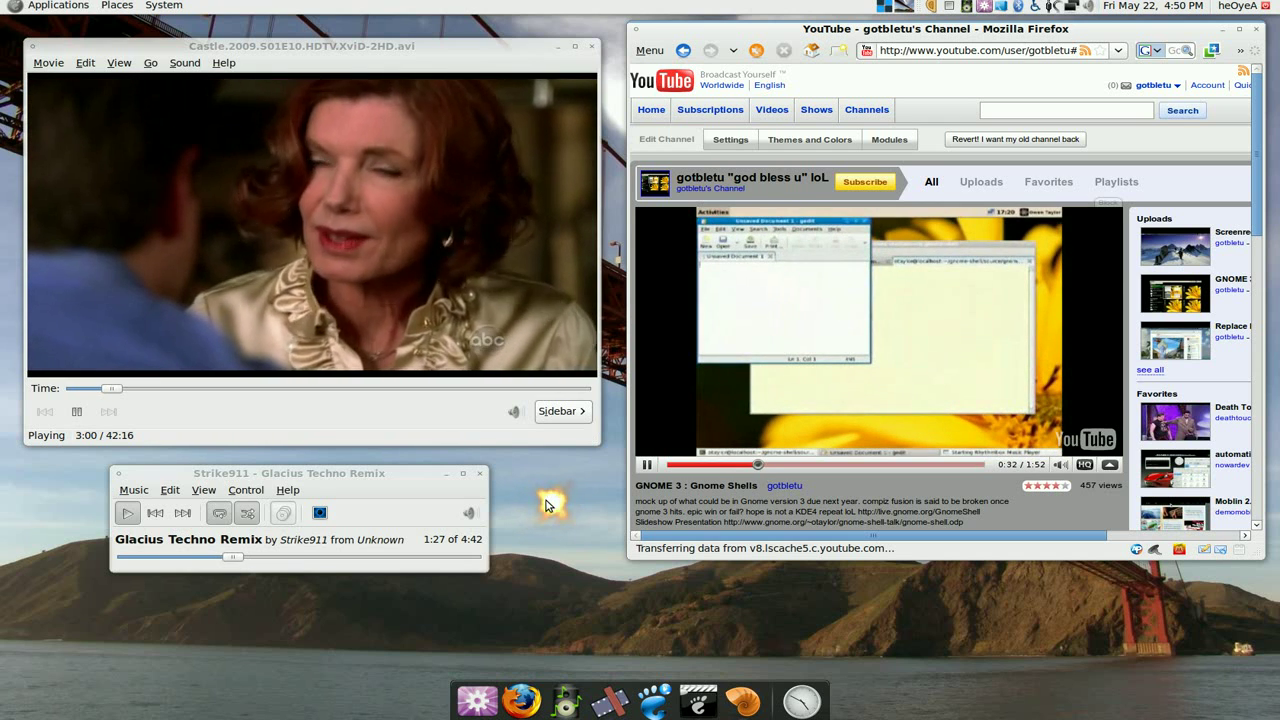
pyautogui.click(647, 465)
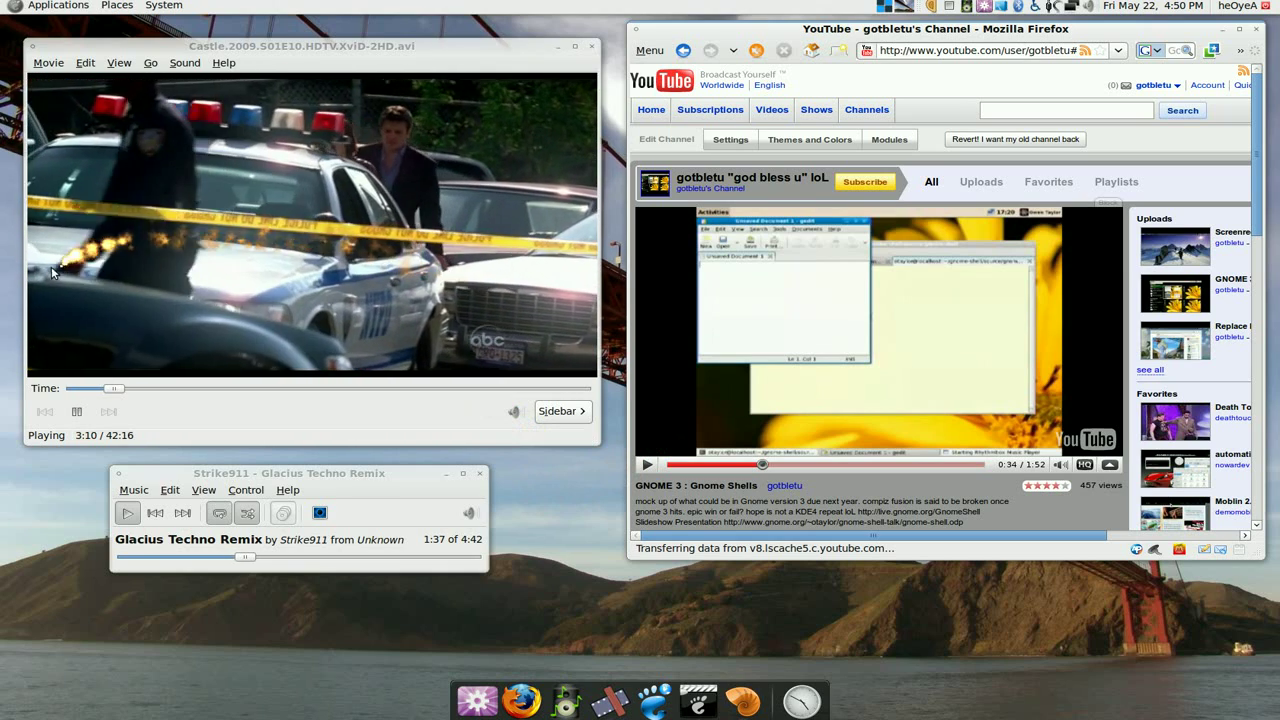
pyautogui.click(74, 411)
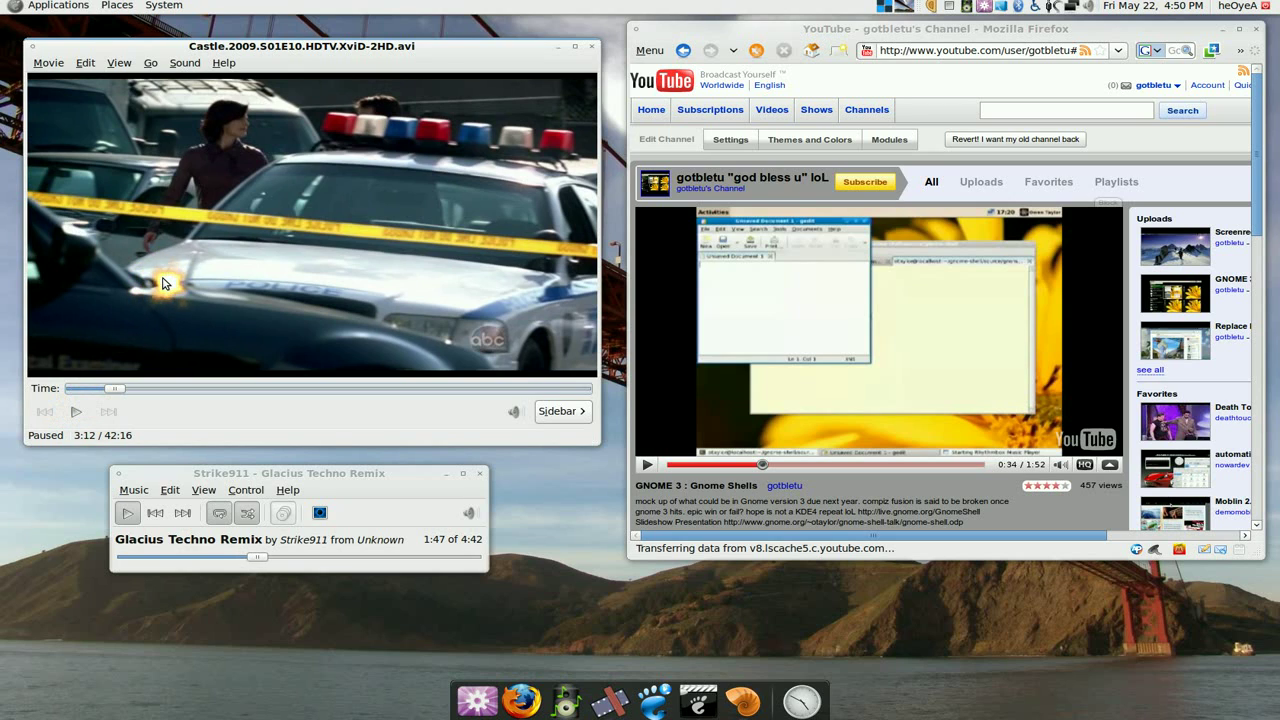
pyautogui.click(124, 514)
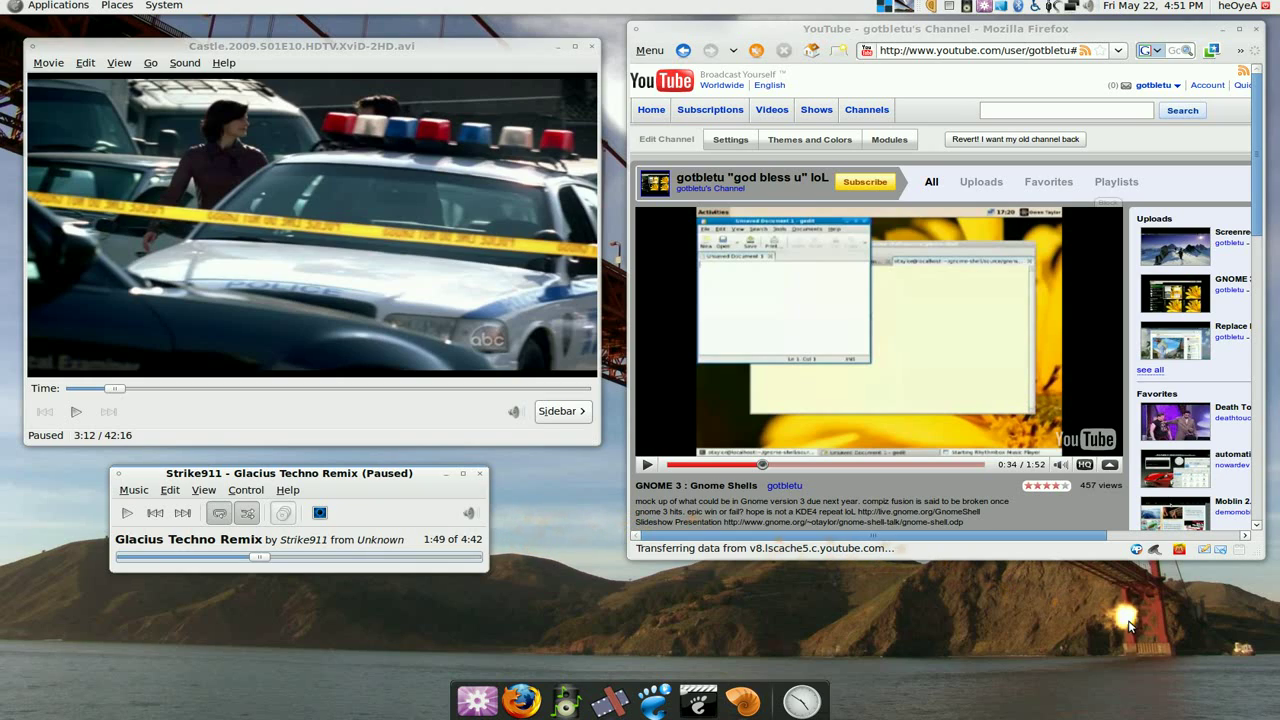
# Step: Switch through Expo to the empty bridge workspace and launch the web browser there
pyautogui.moveTo(1275, 716)
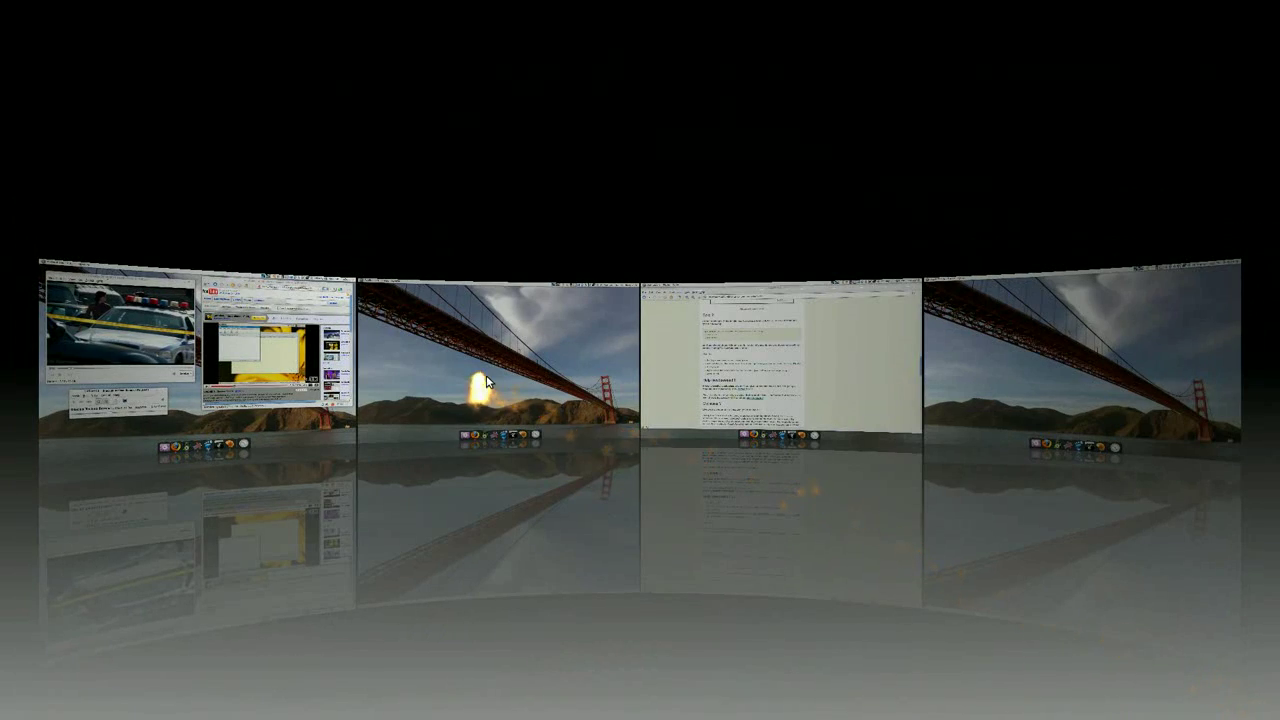
pyautogui.click(473, 386)
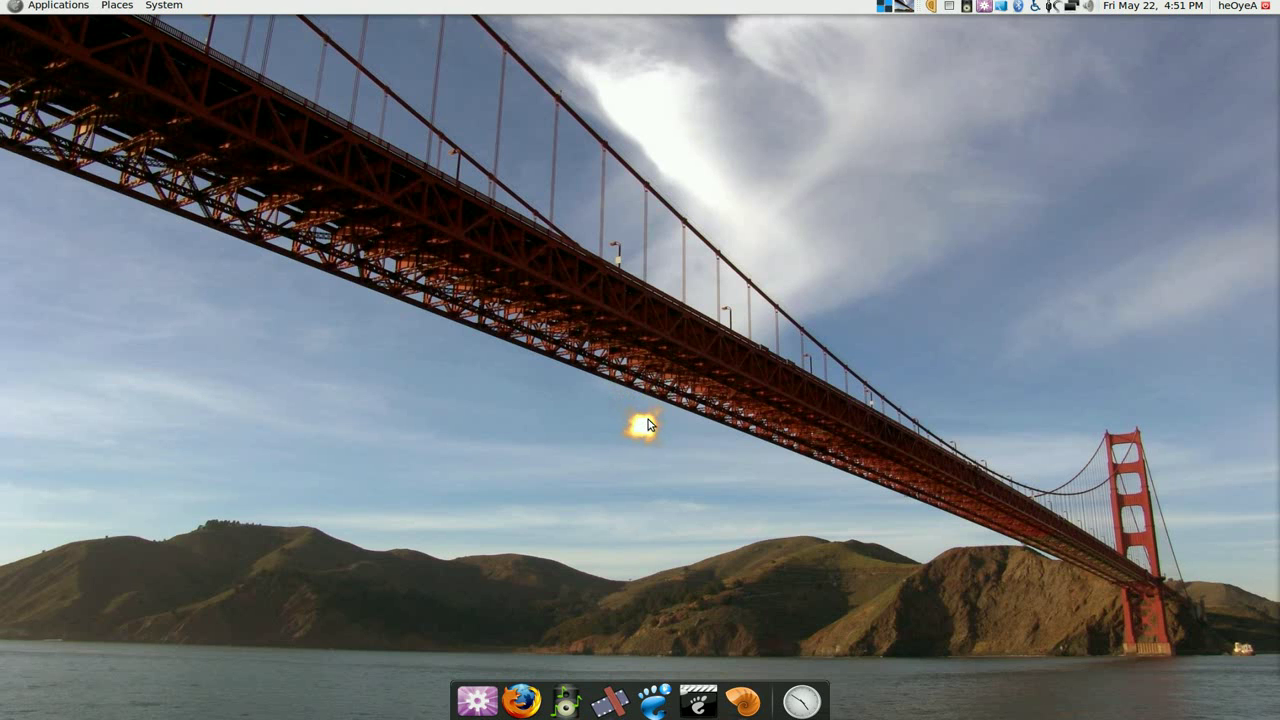
pyautogui.click(655, 700)
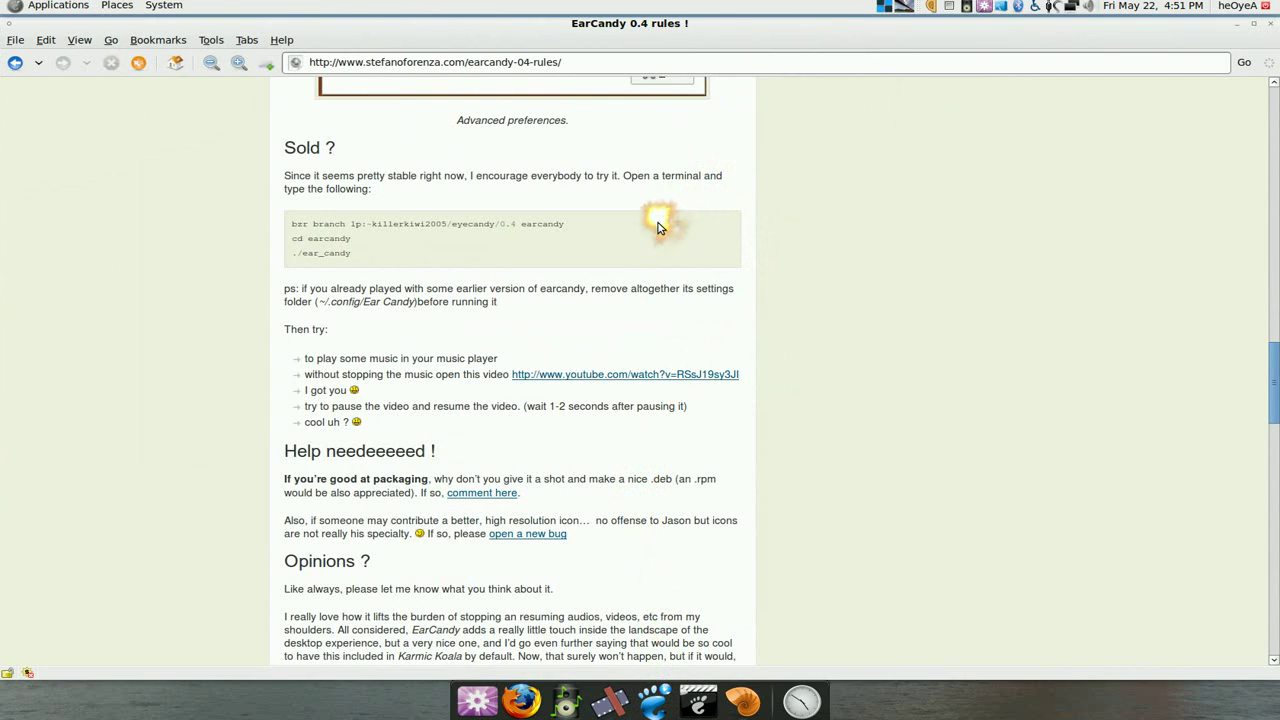
pyautogui.press('super+space')
pyautogui.write('t')
pyautogui.press('Return')
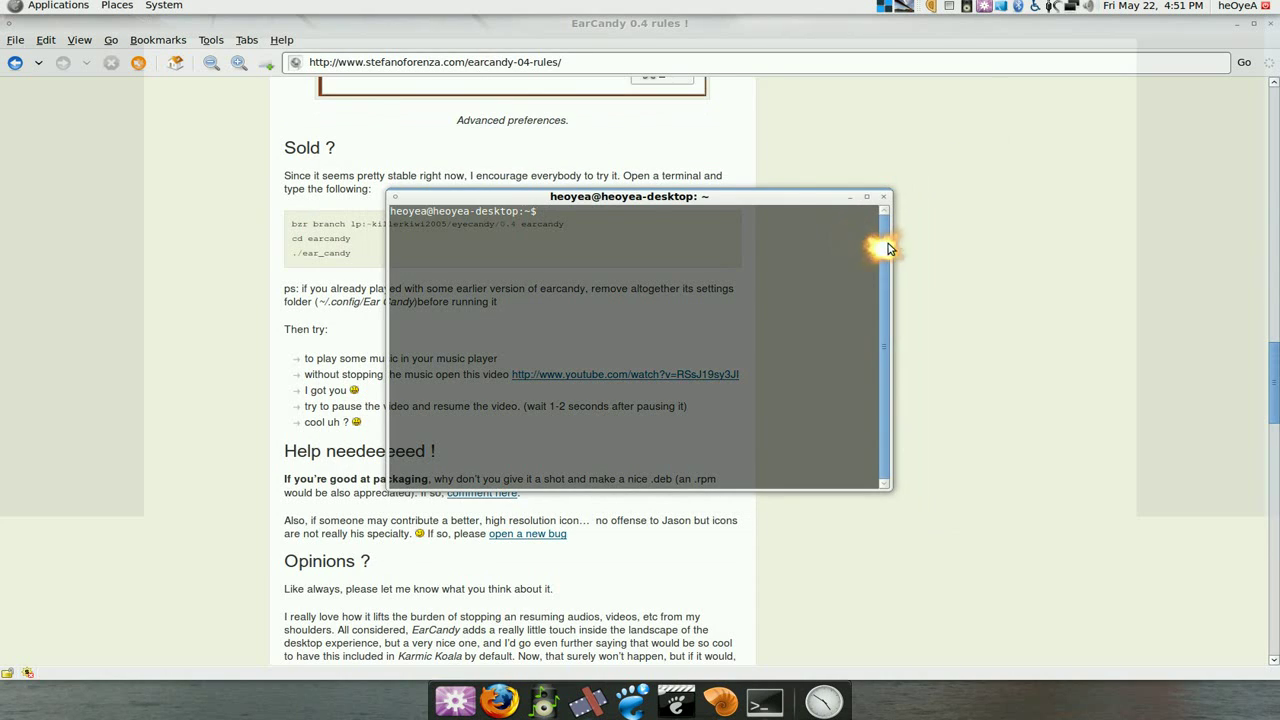
pyautogui.moveTo(775, 185); pyautogui.dragTo(1085, 180)
pyautogui.write('killall pulseaudio')
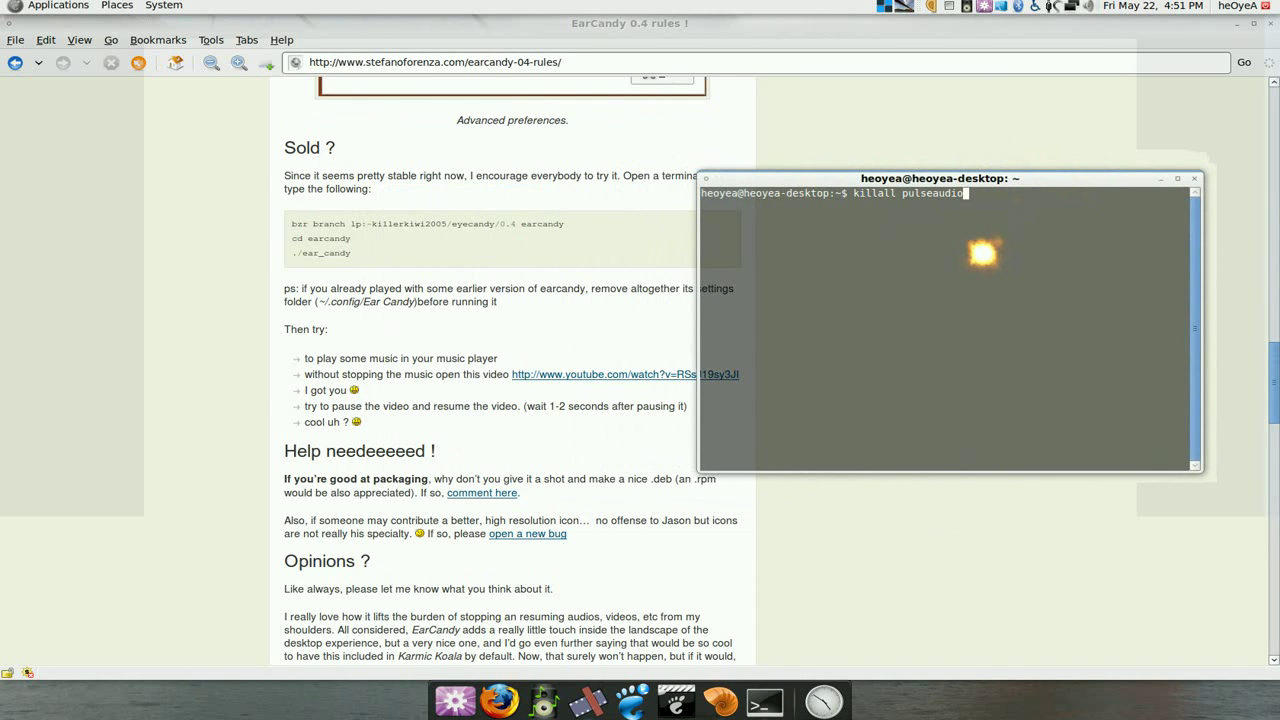
pyautogui.press('Up')
pyautogui.press('Up')
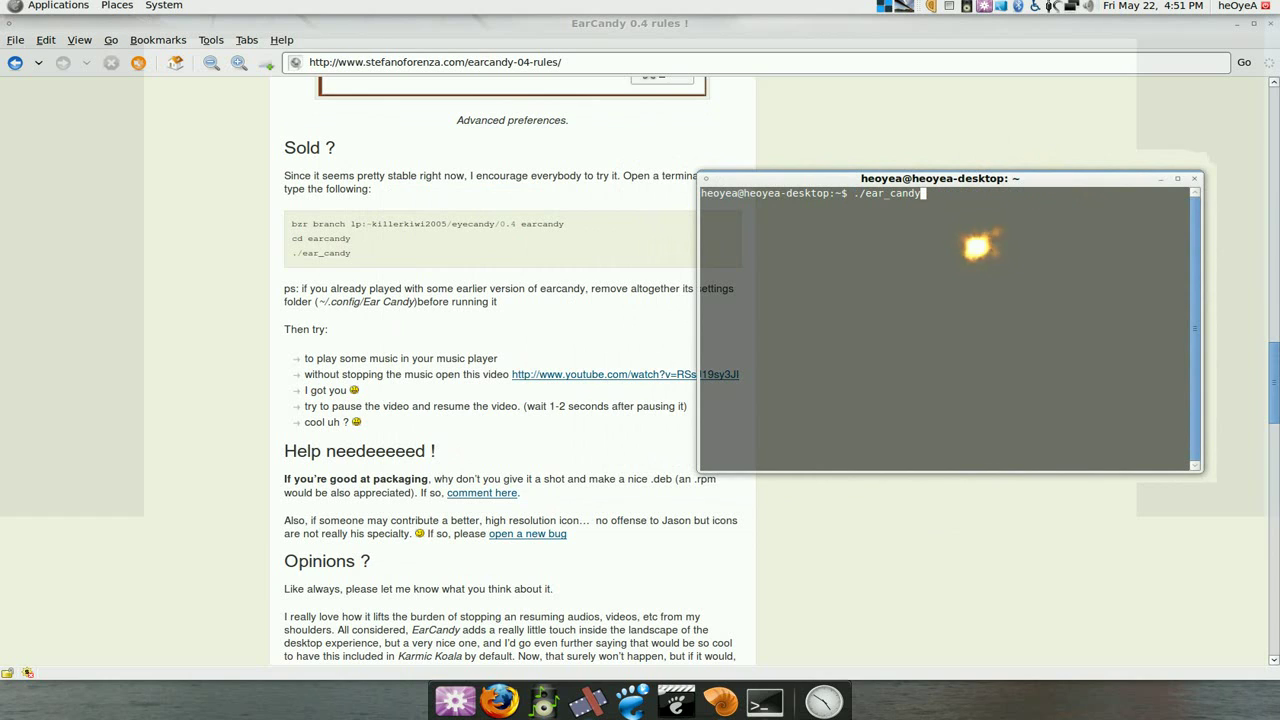
pyautogui.press('Up')
pyautogui.press('Up')
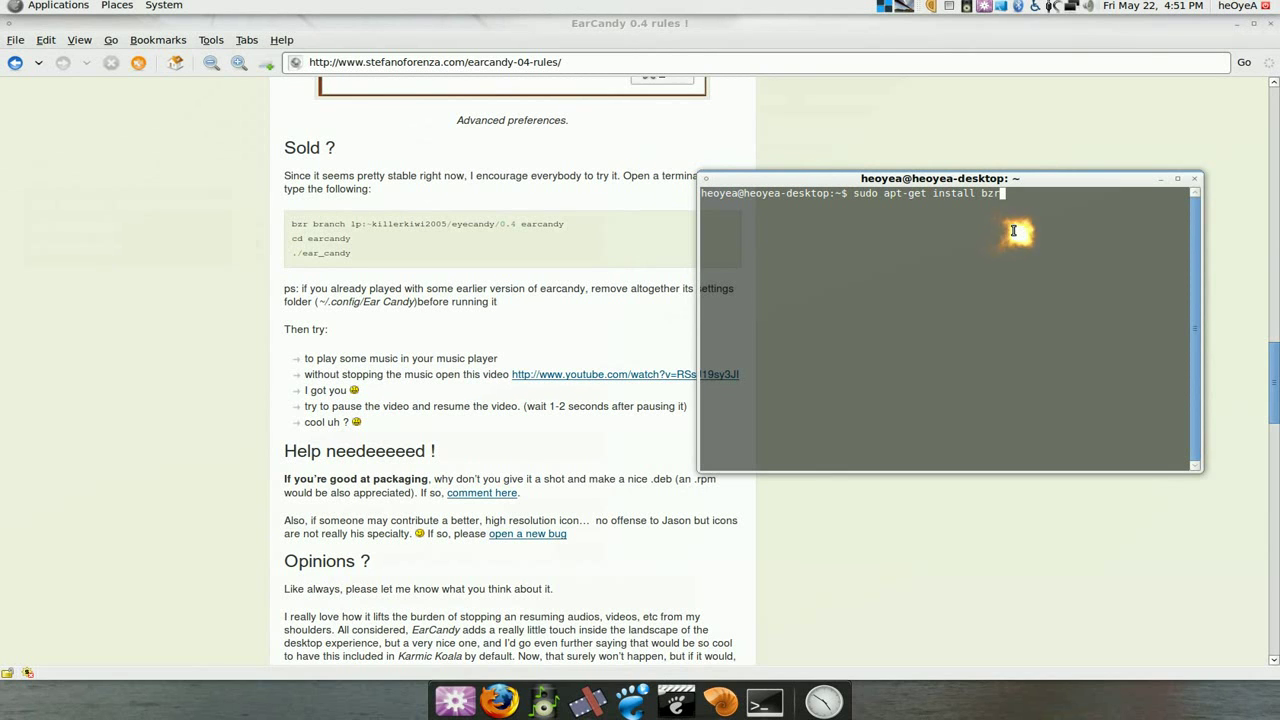
pyautogui.hotkey('ctrl', 'u')
pyautogui.write('bzr branch lp:~killerkiwi2005/eyecandy/0.4 earcandy')
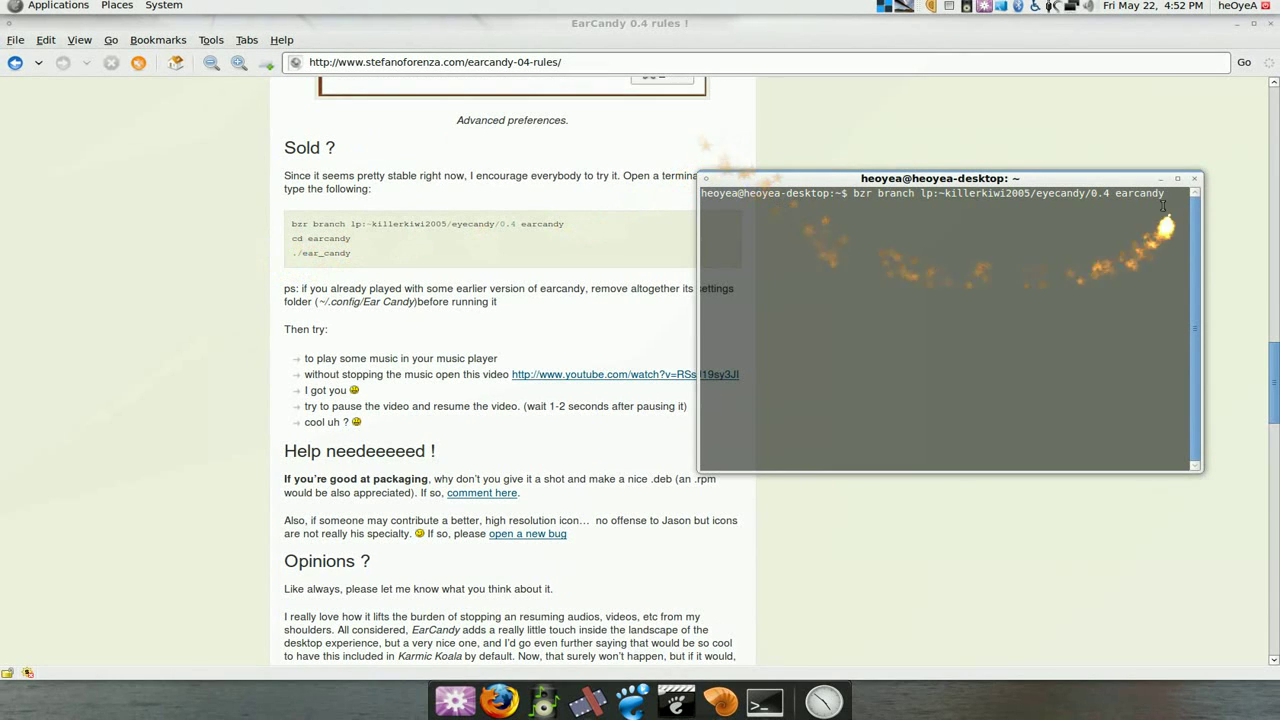
pyautogui.click(1191, 183)
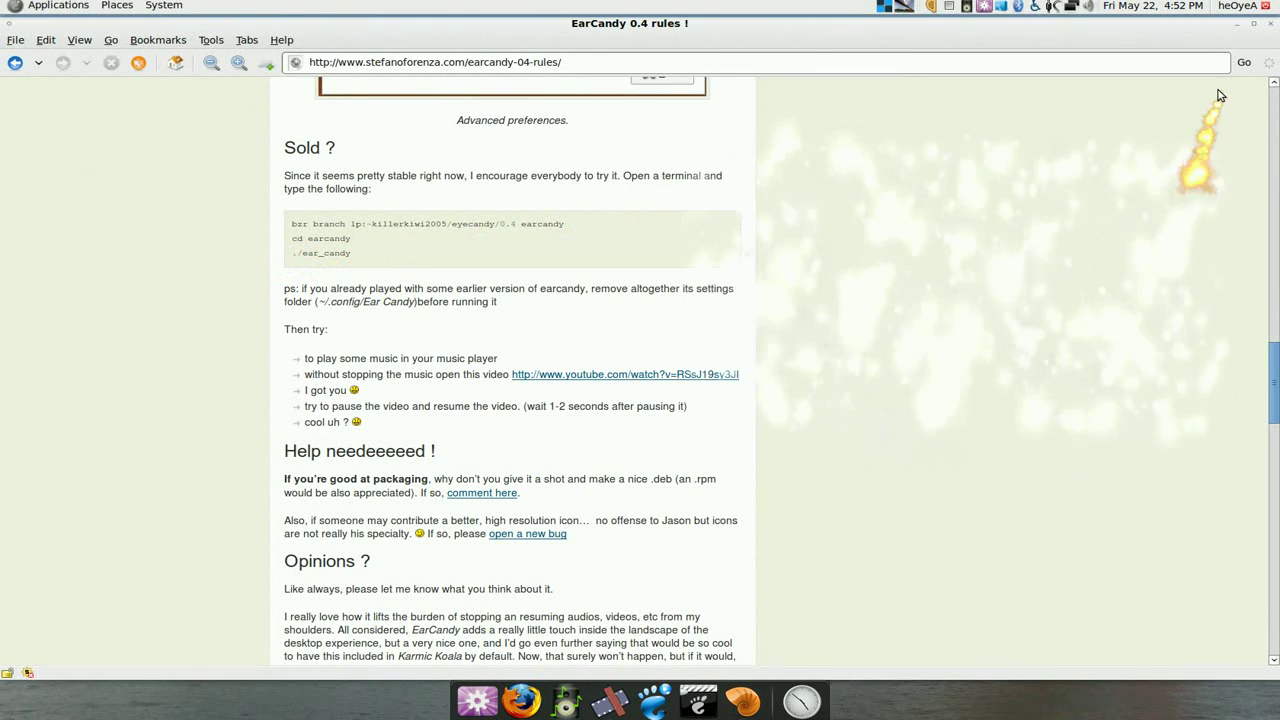
# Step: Close the browser and open the Main Menu editor's Sound & Video section
pyautogui.click(1250, 22)
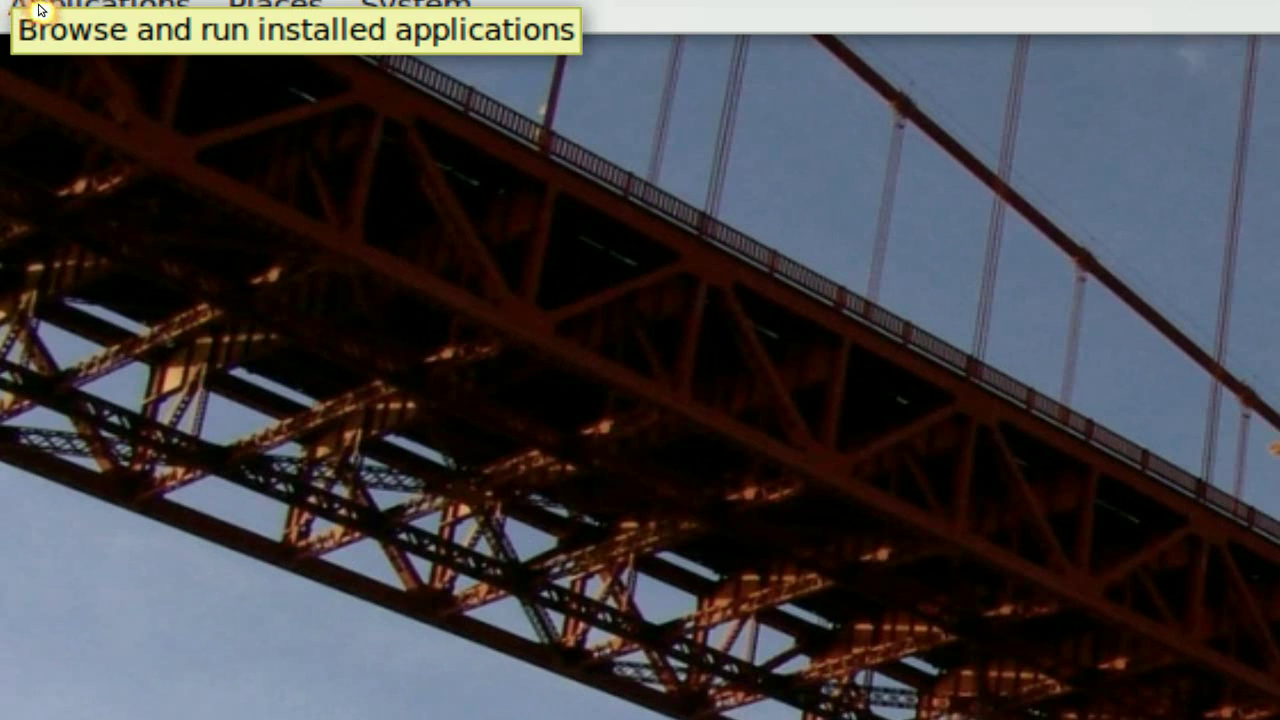
pyautogui.rightClick(38, 10)
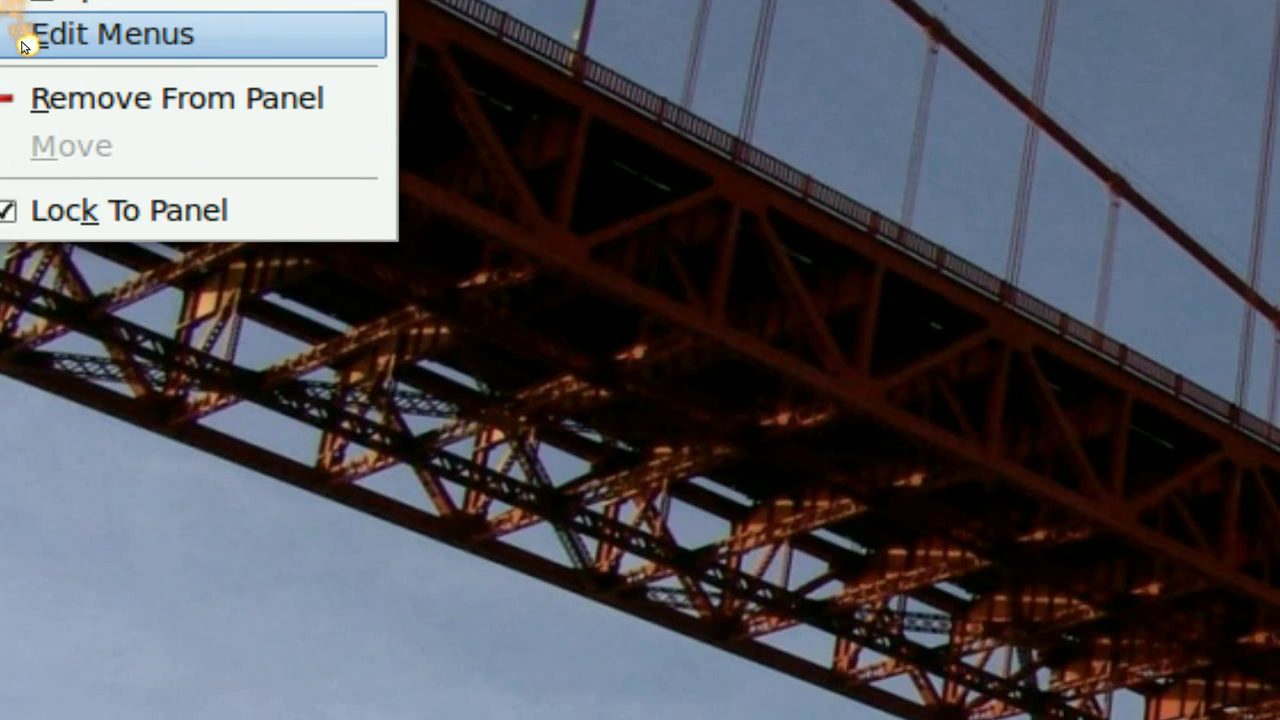
pyautogui.click(25, 45)
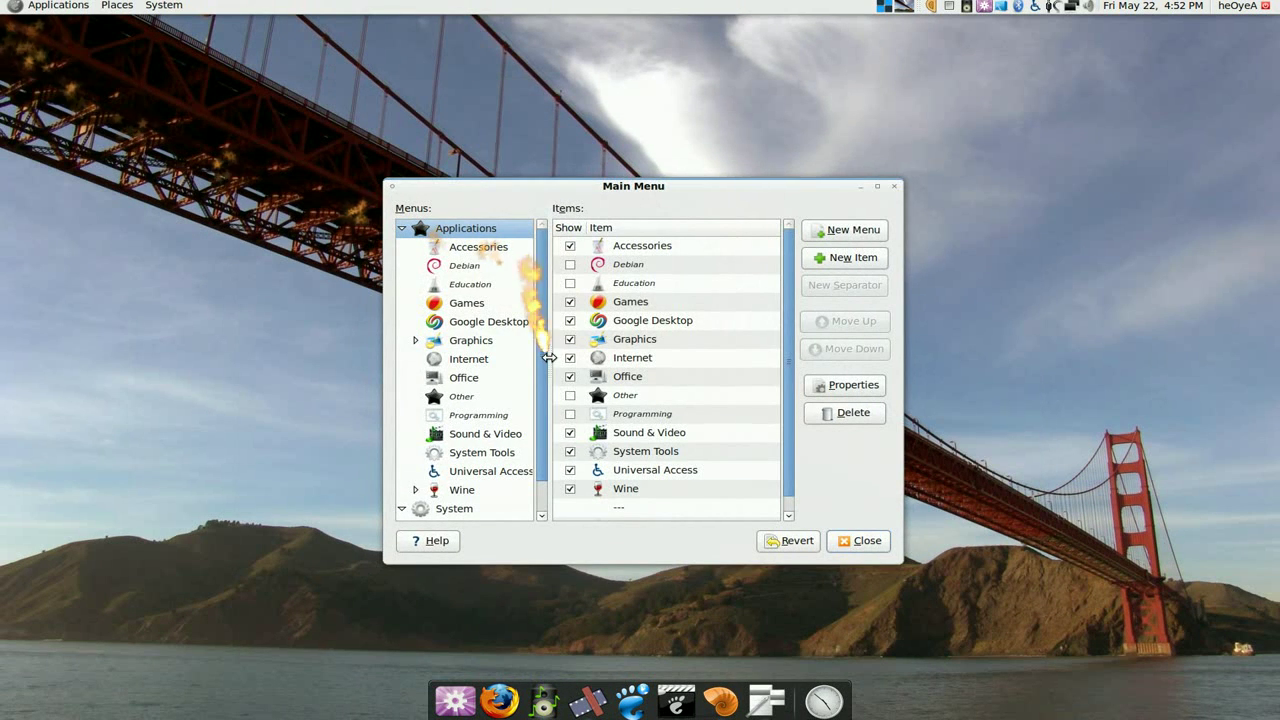
pyautogui.click(486, 435)
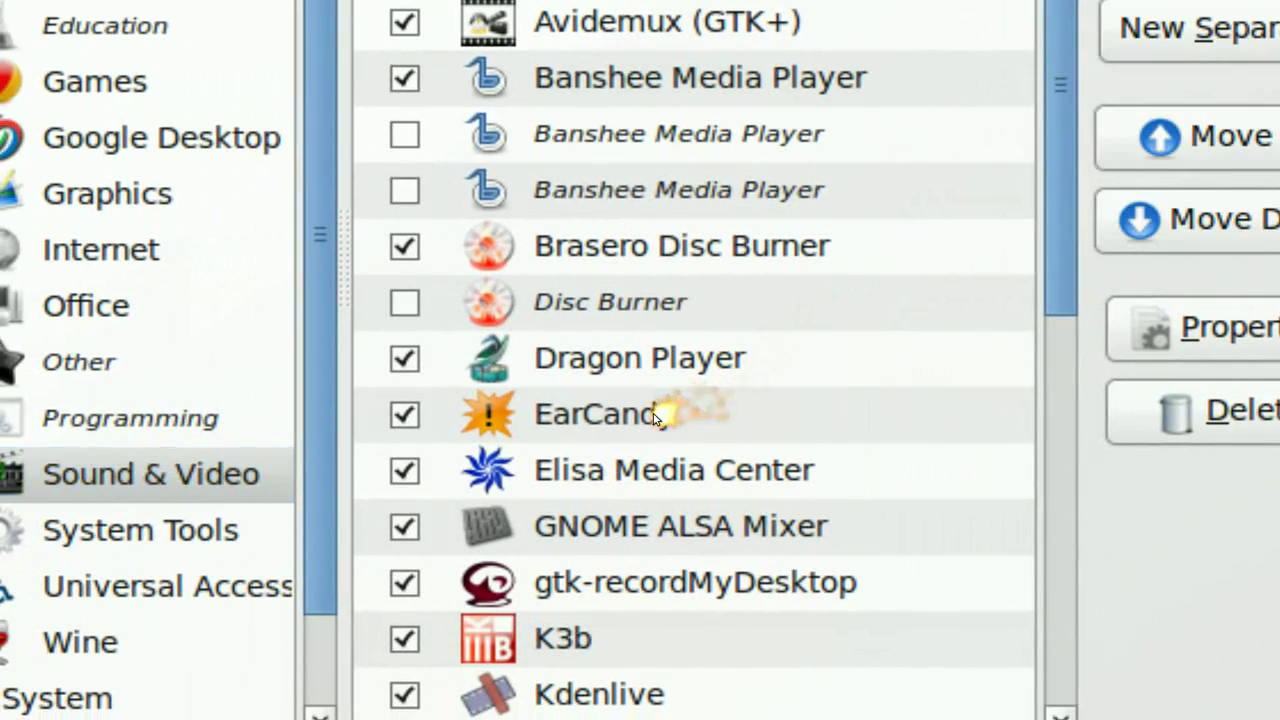
# Step: Confirm the EarCandy launcher runs the ear_candy command, then close the menu editor
pyautogui.click(690, 423)
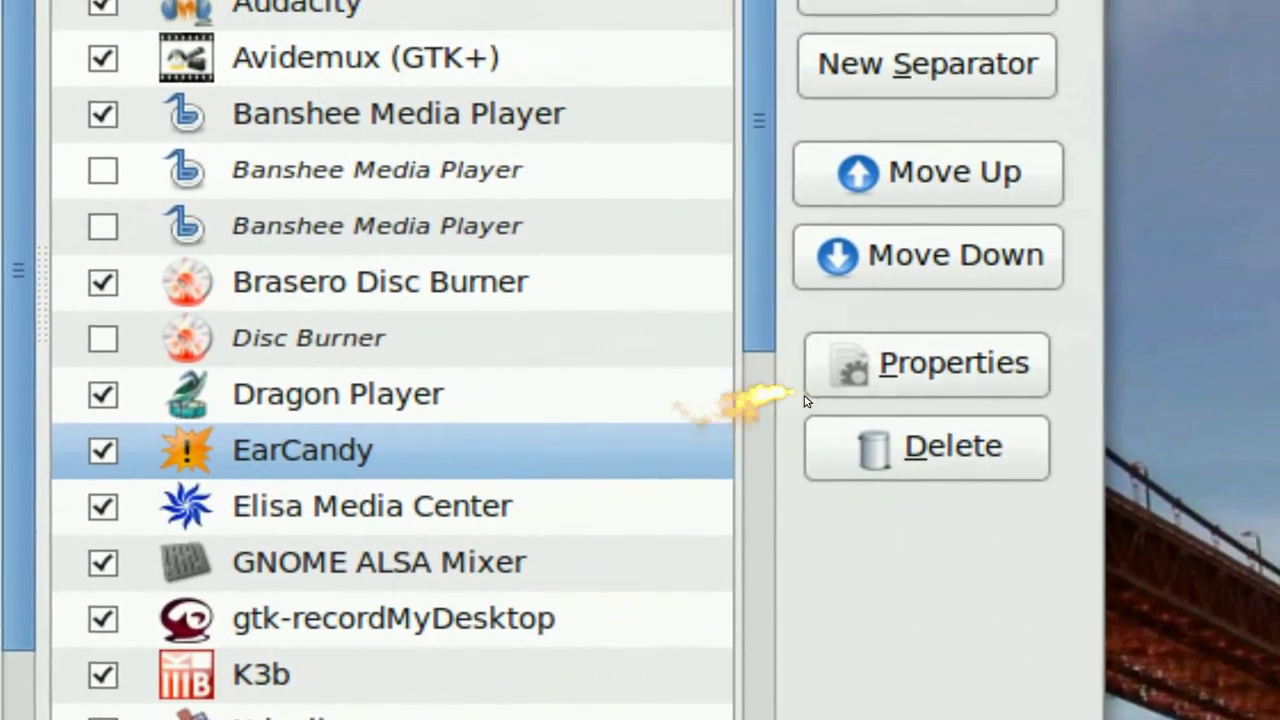
pyautogui.click(1072, 316)
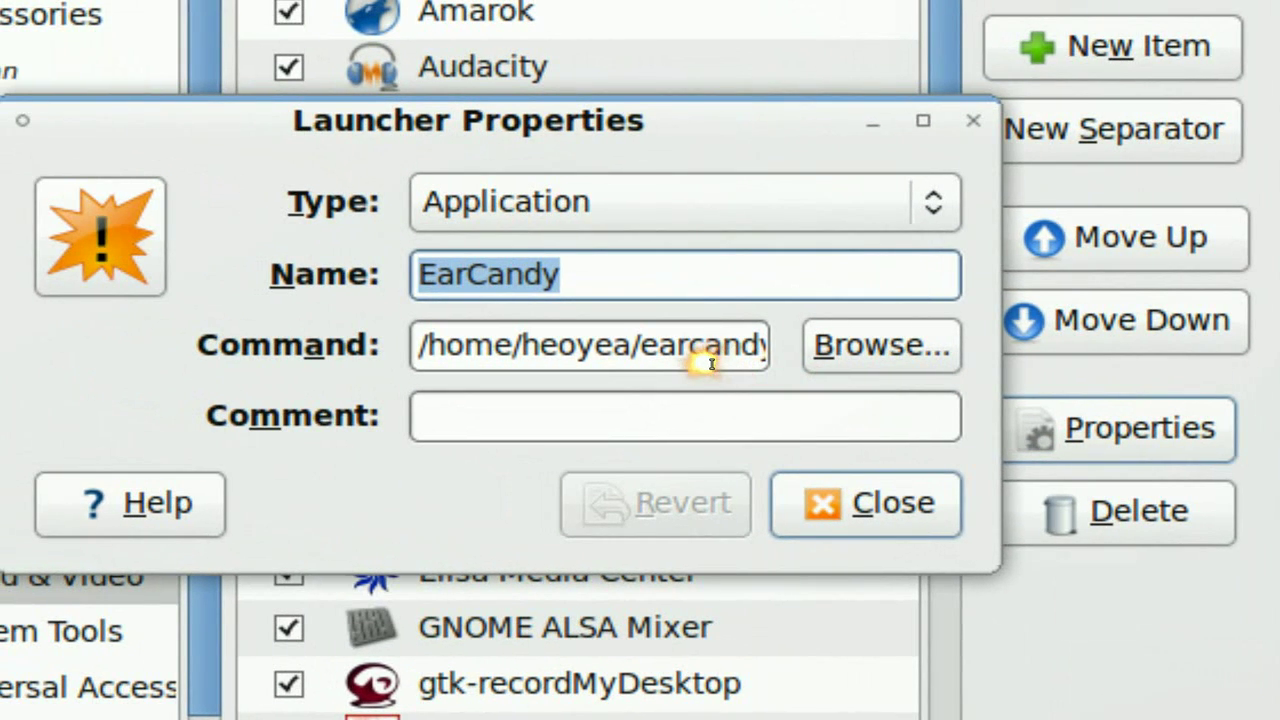
pyautogui.moveTo(711, 364); pyautogui.dragTo(785, 368)
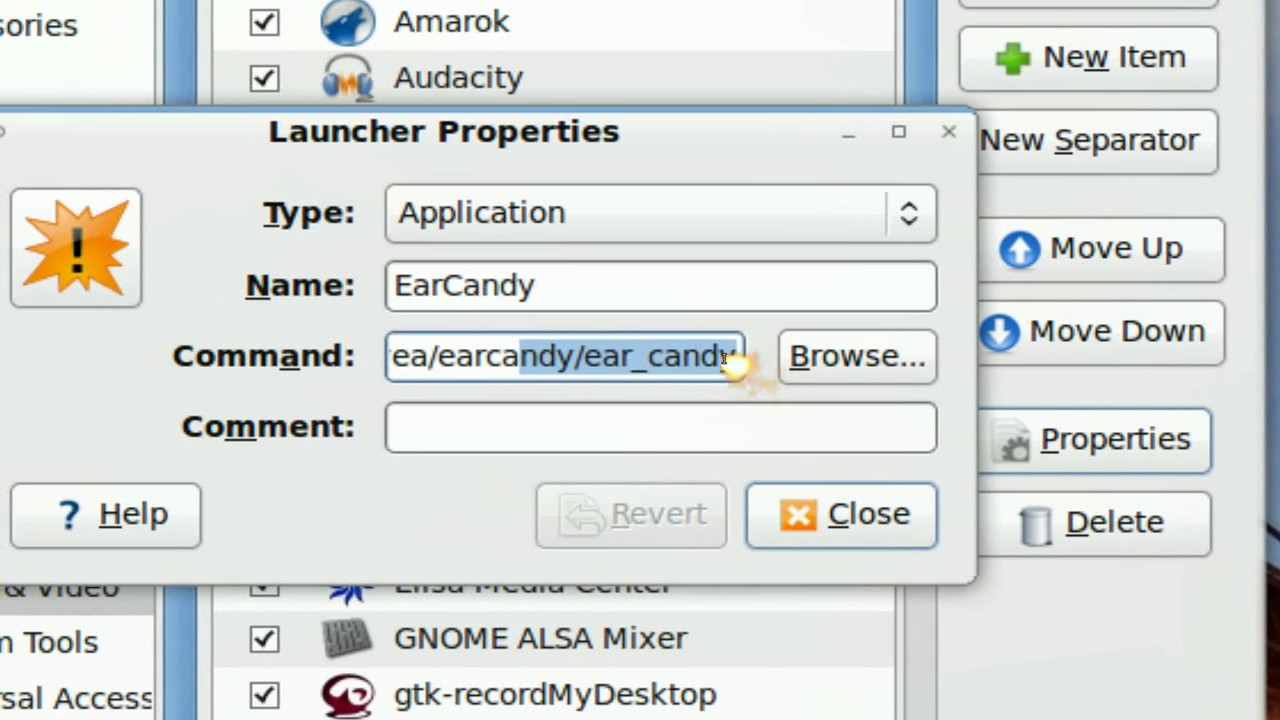
pyautogui.click(662, 347)
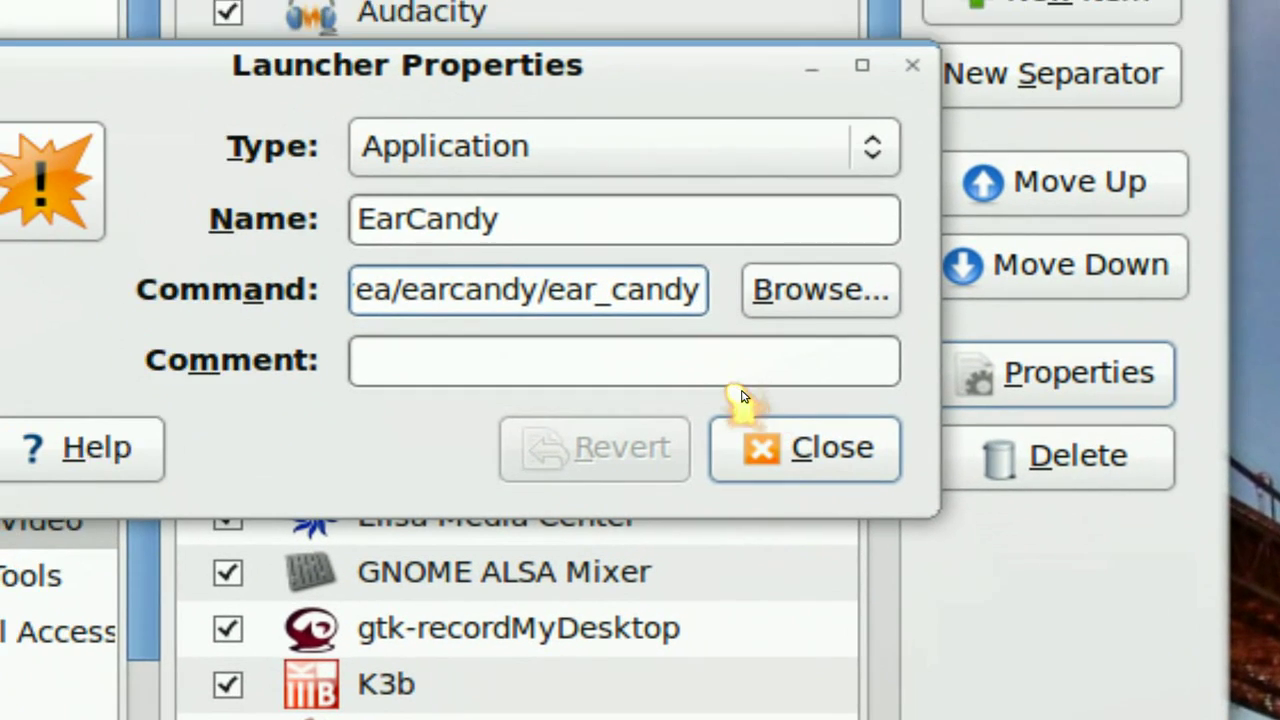
pyautogui.click(750, 440)
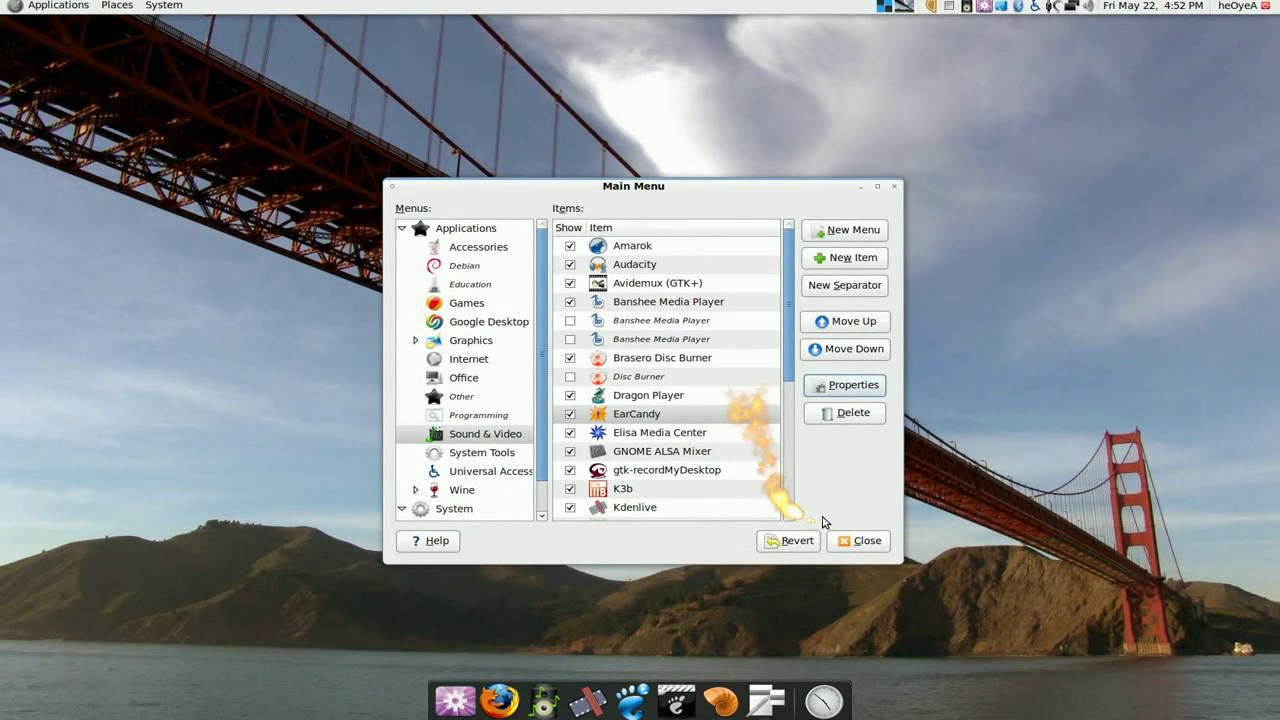
pyautogui.click(845, 540)
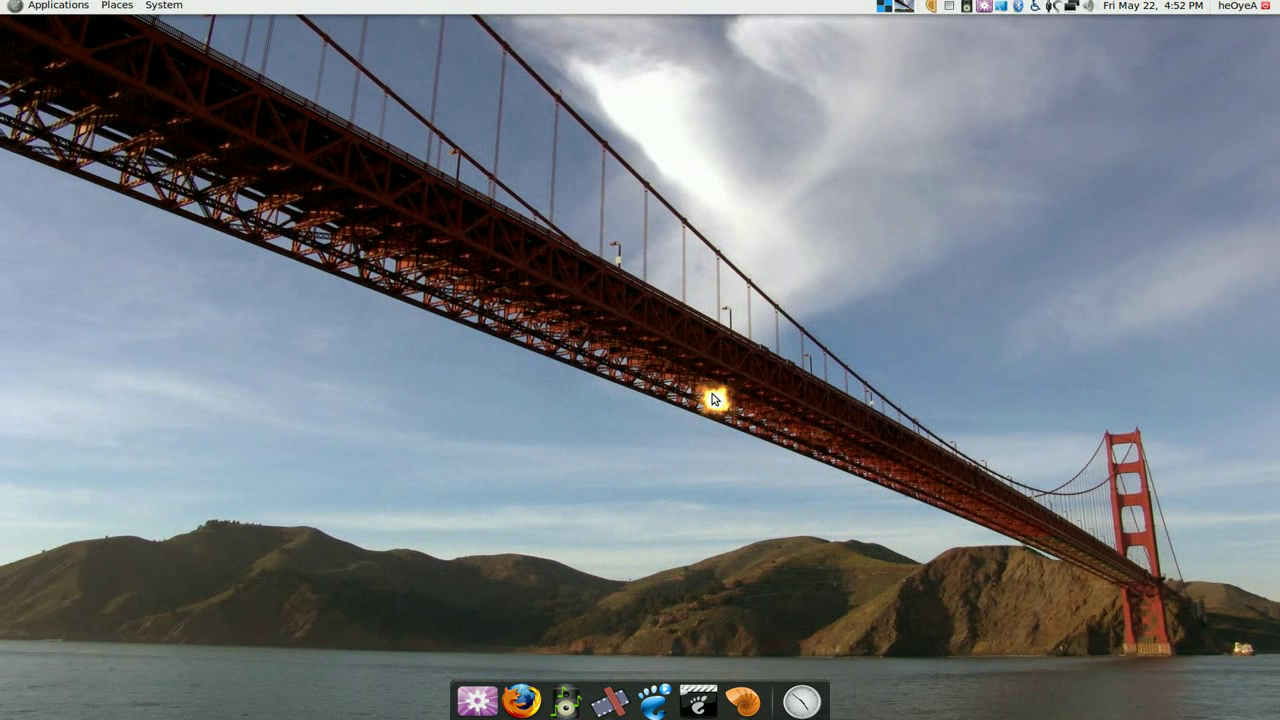
pyautogui.press('super+space')
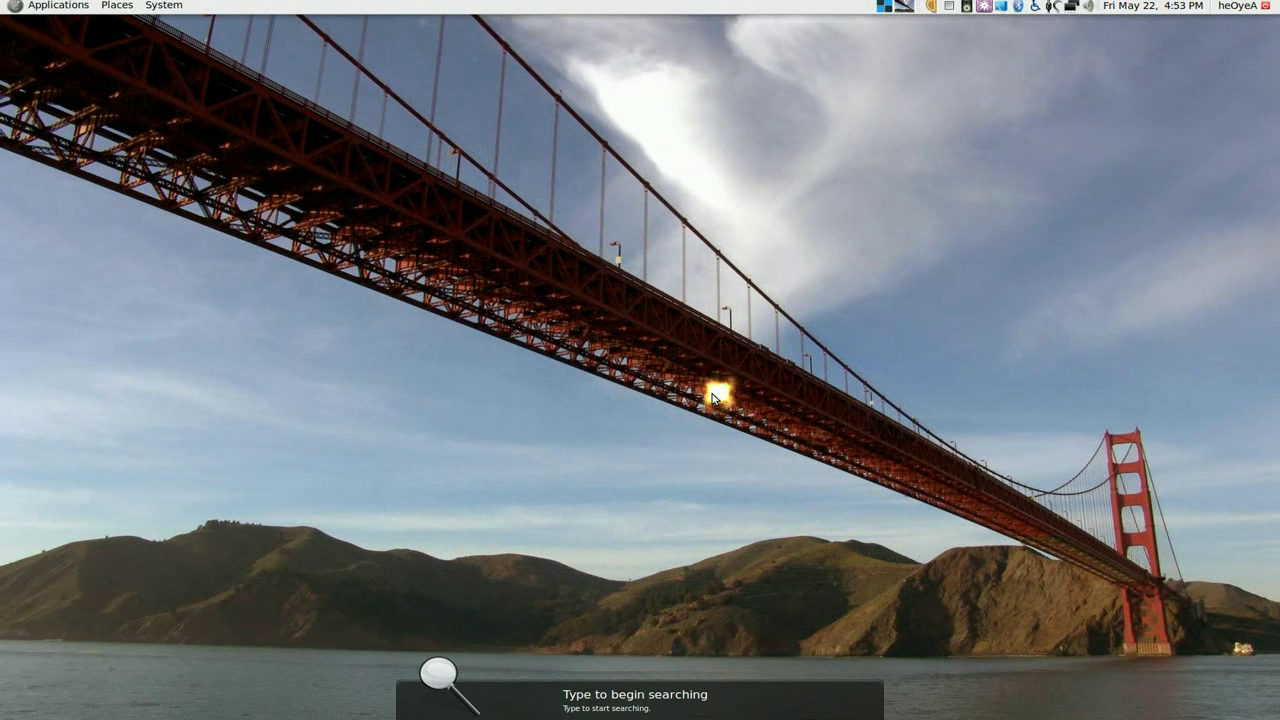
pyautogui.write('st')
pyautogui.press('Return')
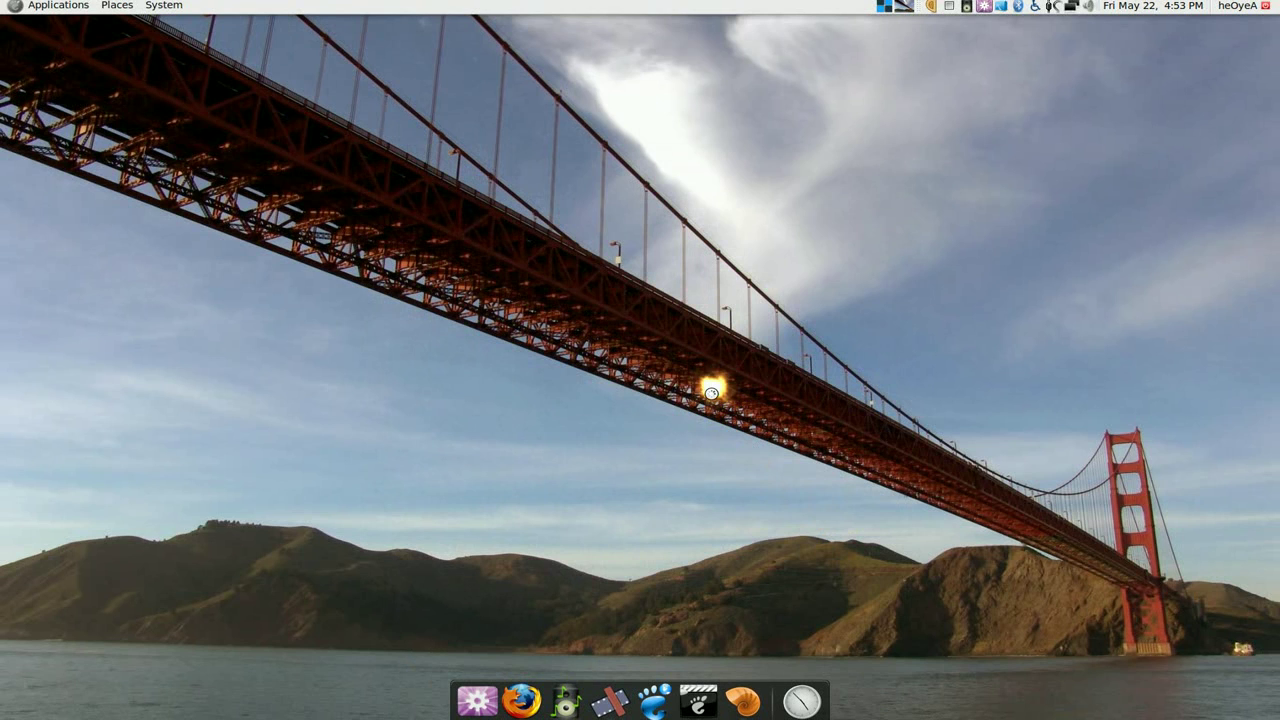
pyautogui.scroll(-1, 705, 390)
pyautogui.click(612, 370)
pyautogui.click(598, 391)
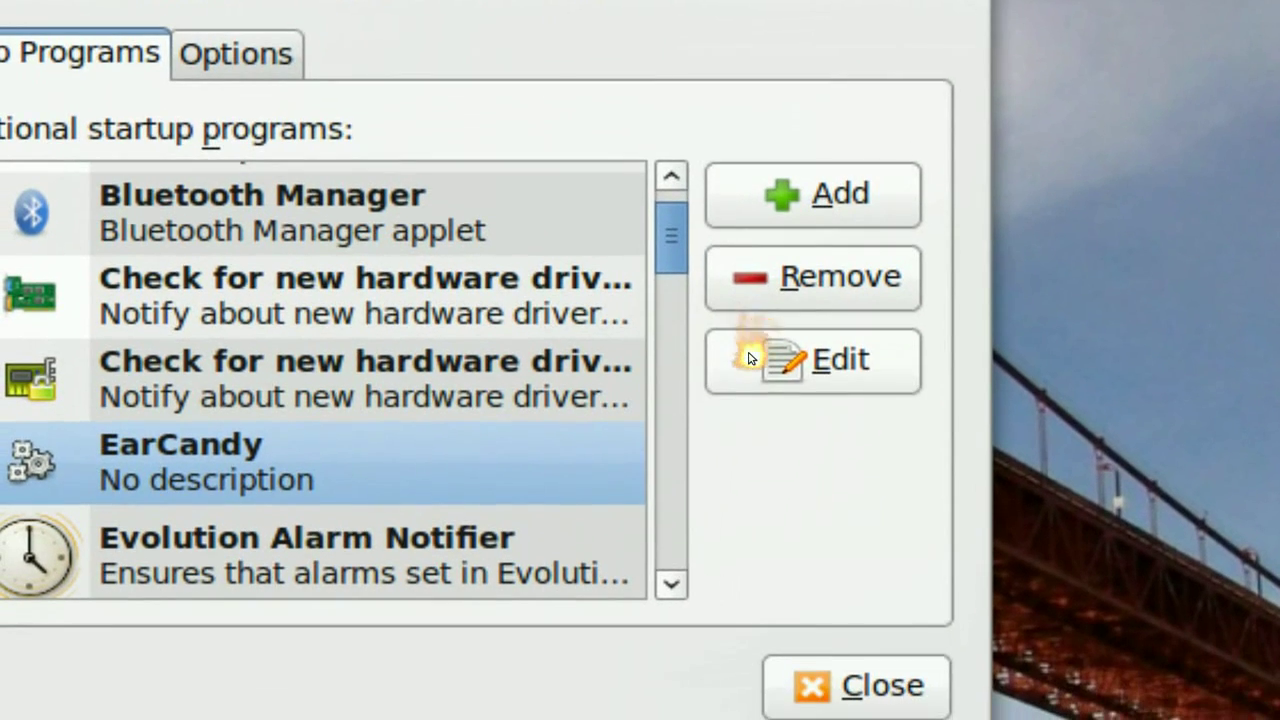
pyautogui.click(935, 296)
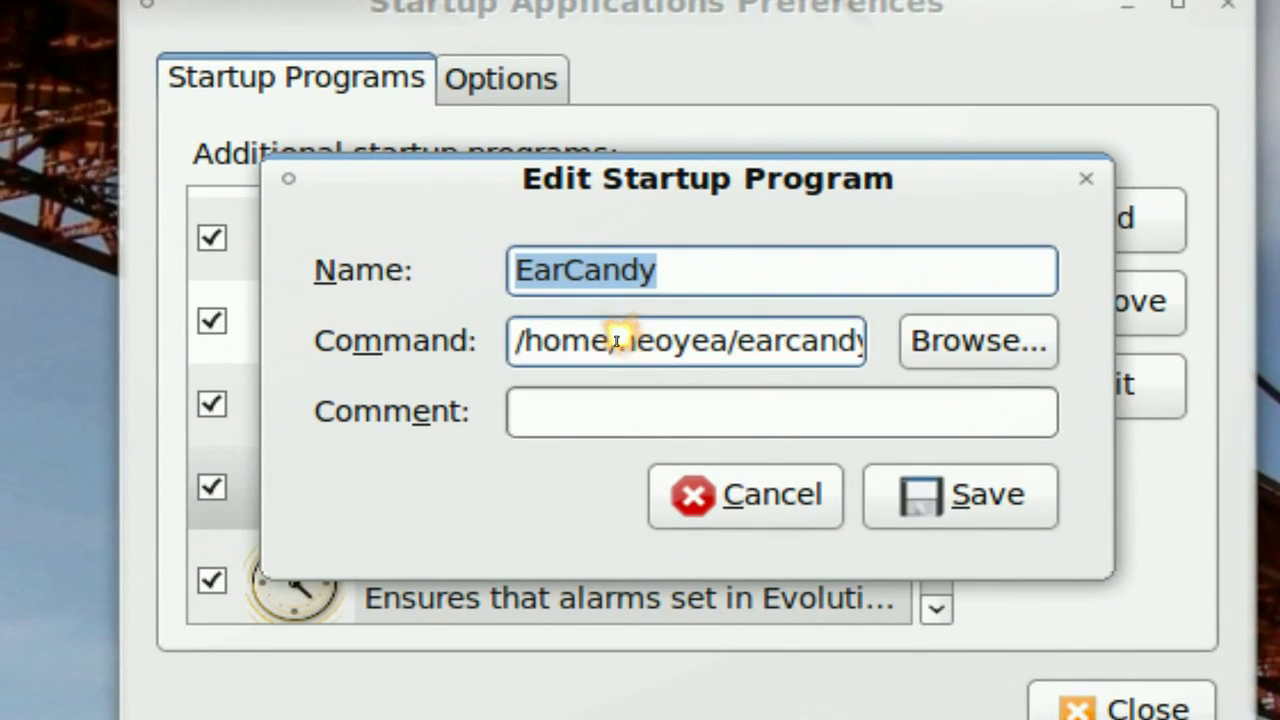
pyautogui.tripleClick(686, 354)
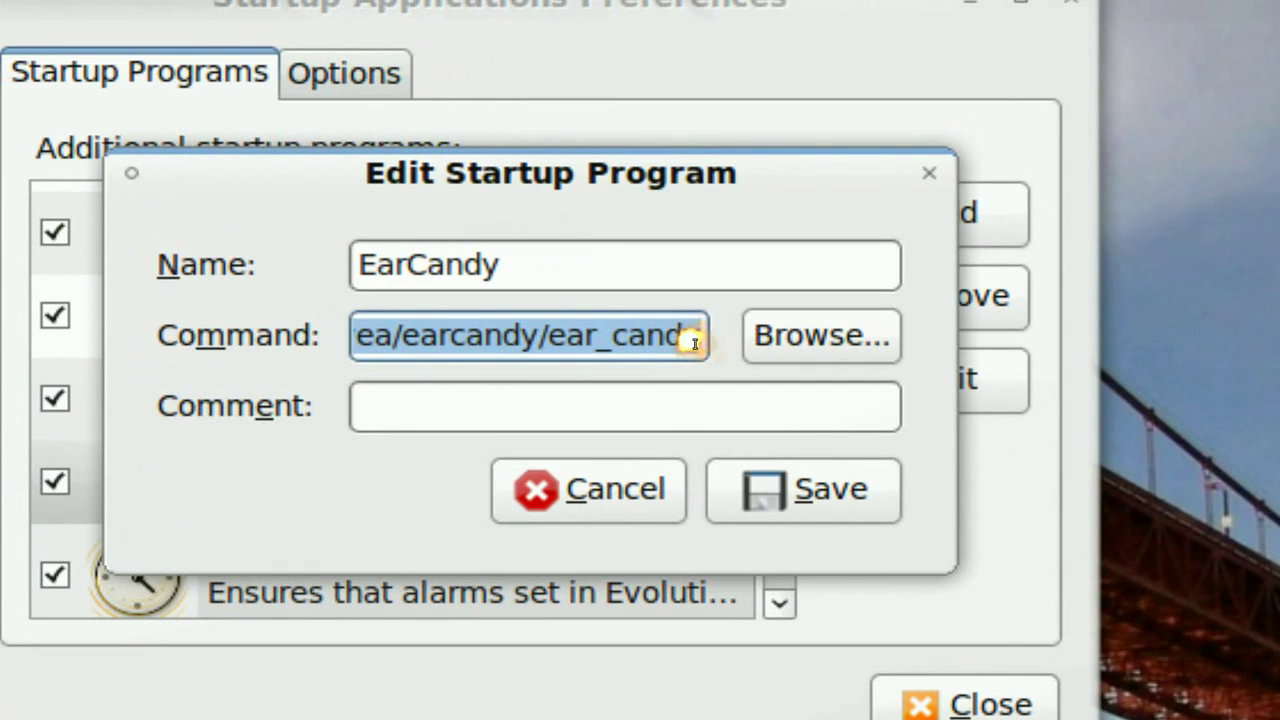
pyautogui.click(694, 343)
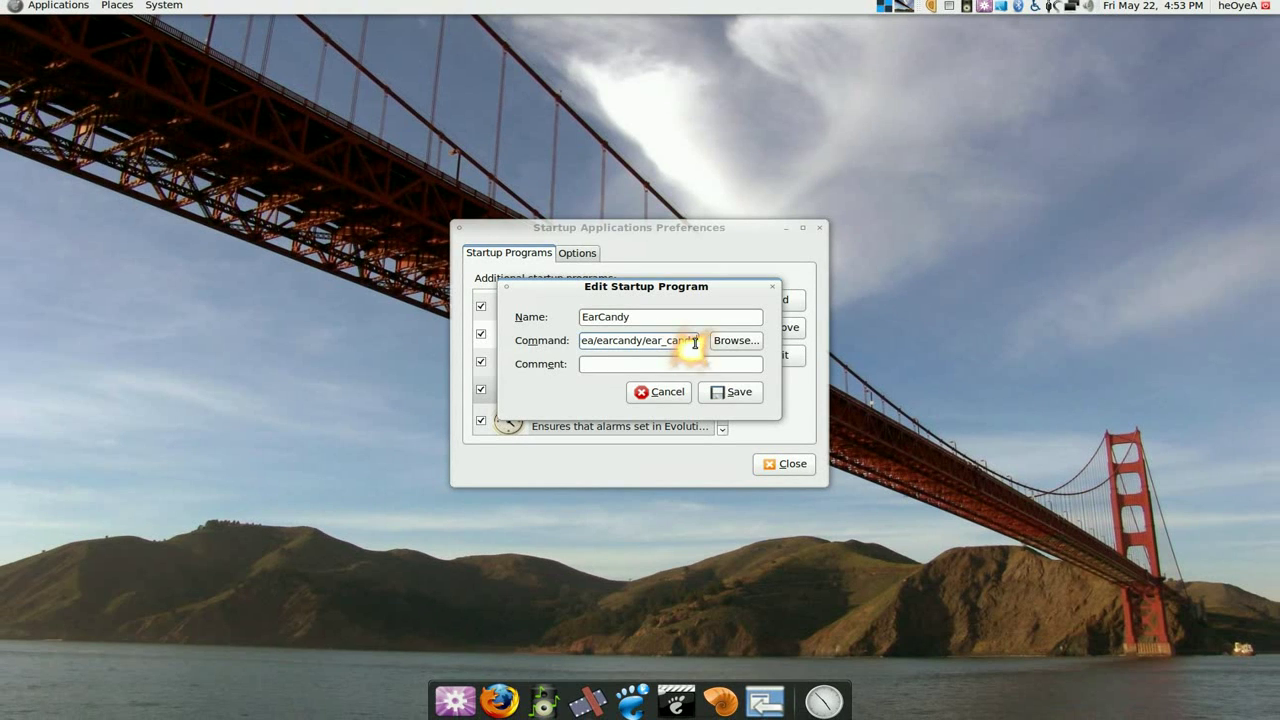
pyautogui.click(666, 394)
pyautogui.click(758, 461)
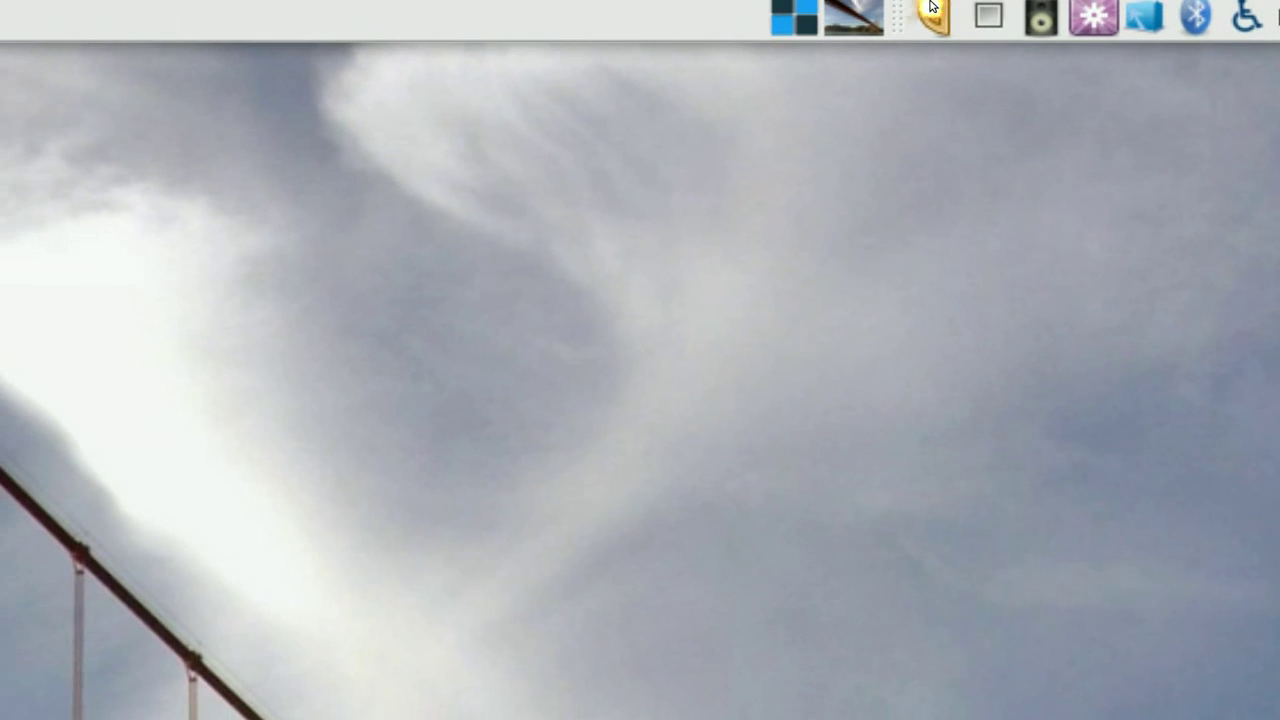
# Step: Open EarCandy's Preferences from the tray, resume the Totem video, and start adding a rule
pyautogui.rightClick(924, 14)
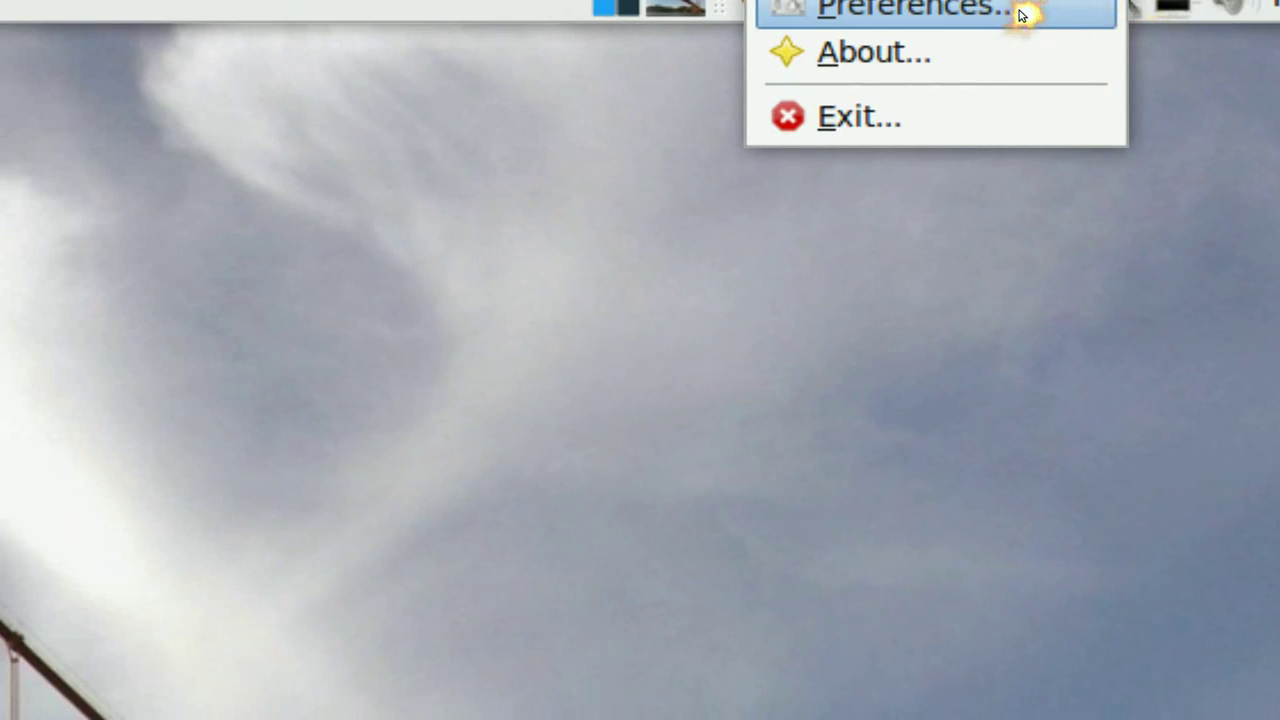
pyautogui.click(1022, 14)
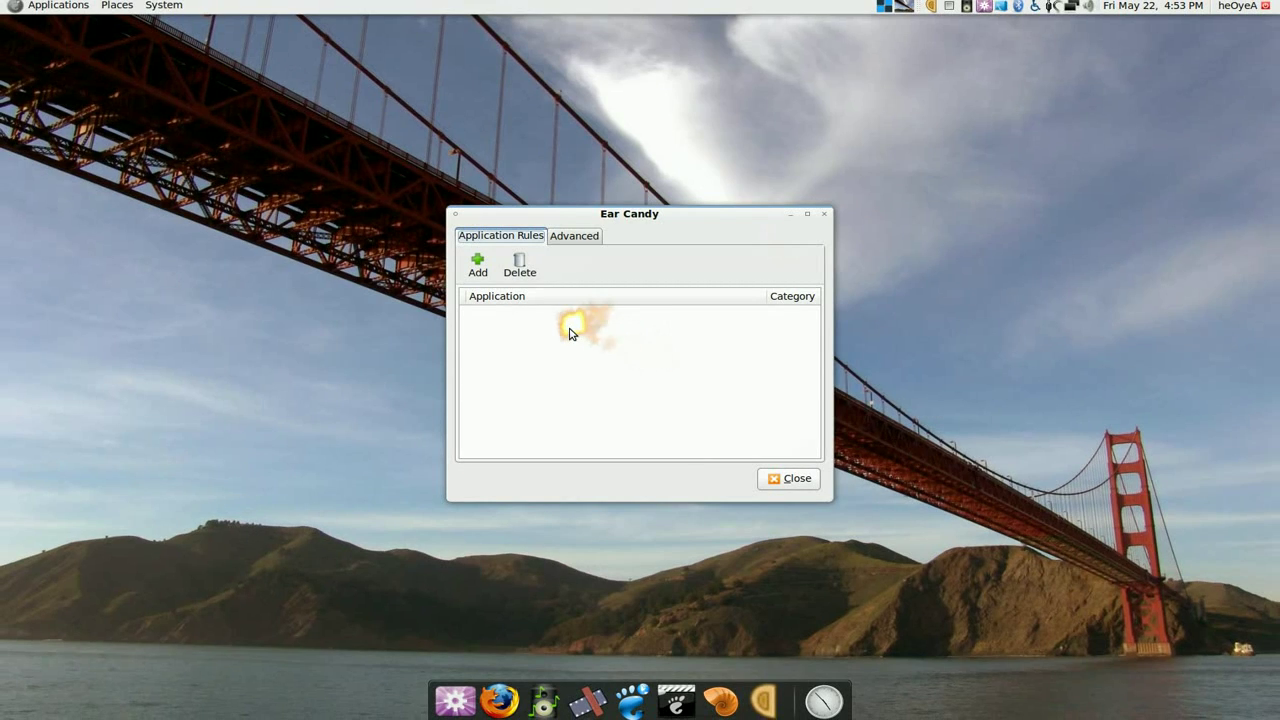
pyautogui.click(676, 700)
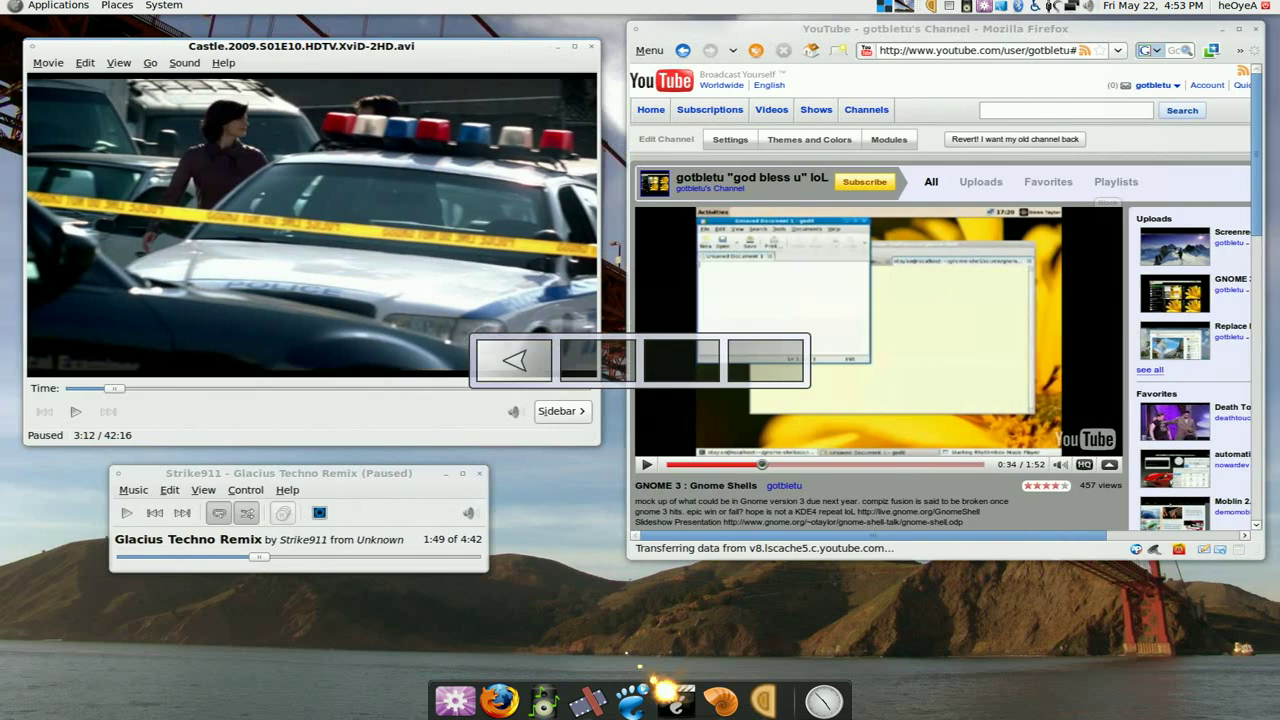
pyautogui.click(75, 411)
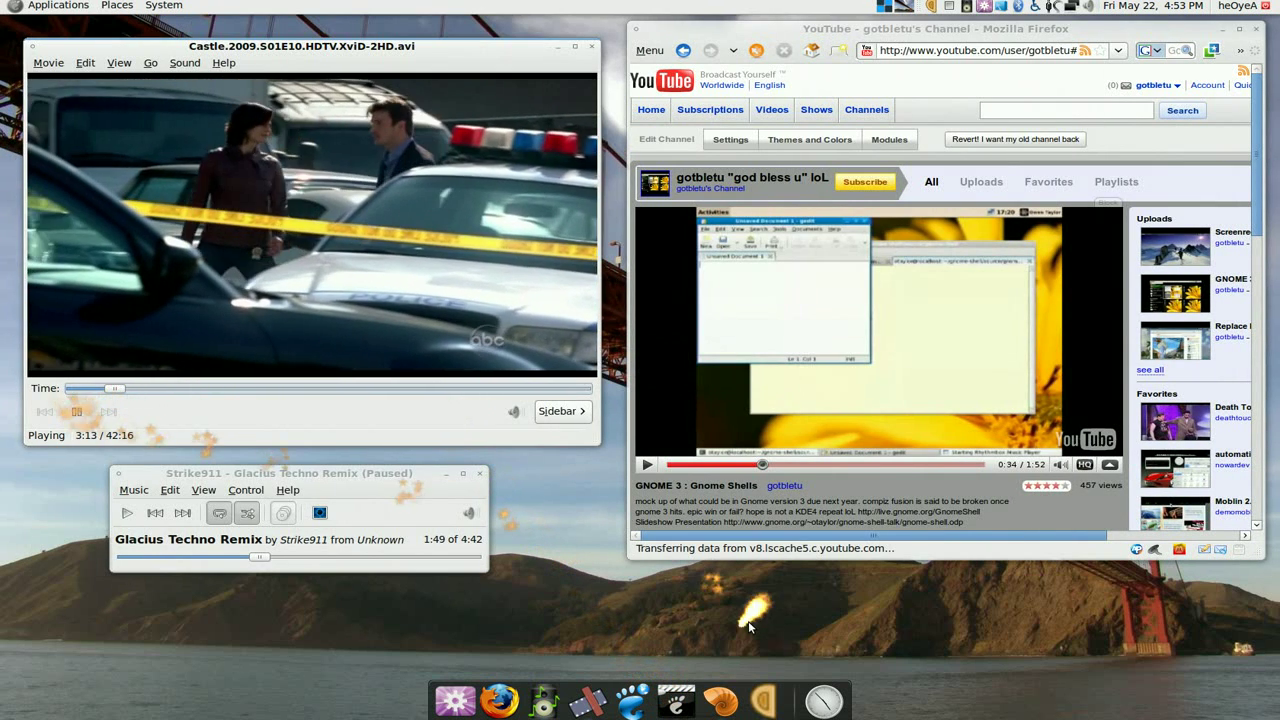
pyautogui.scroll(-1, 748, 626)
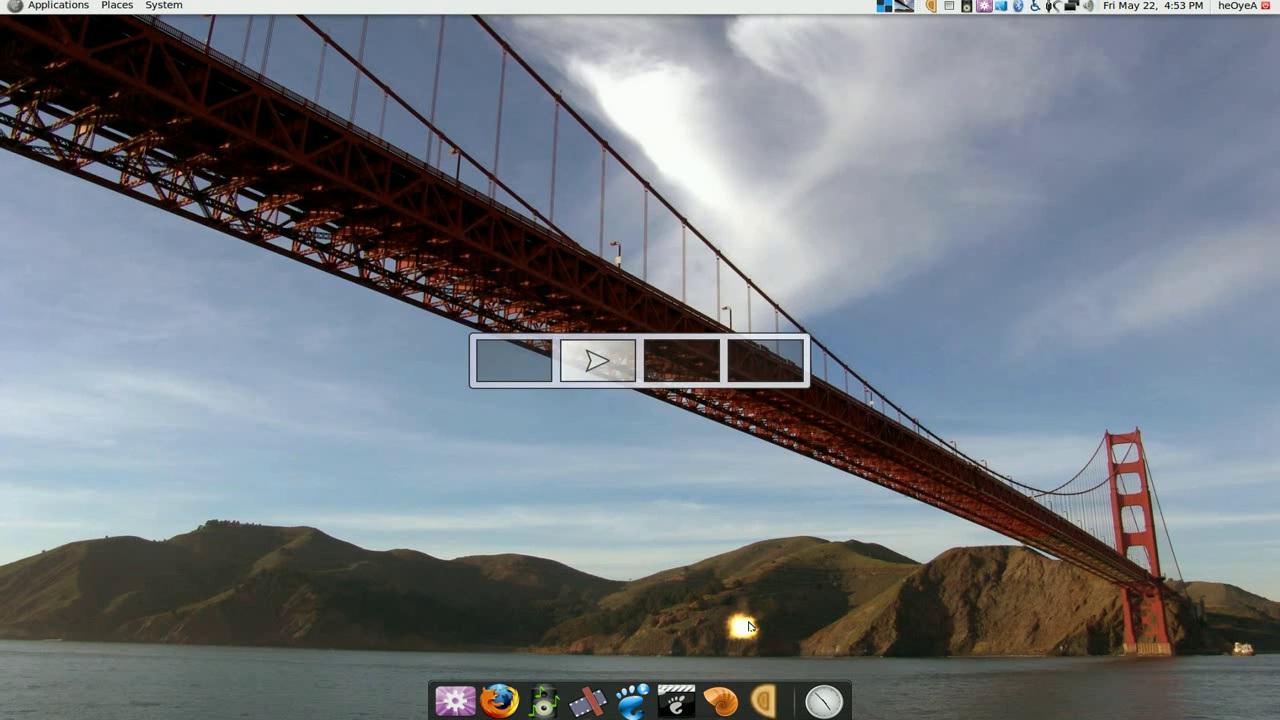
pyautogui.click(752, 707)
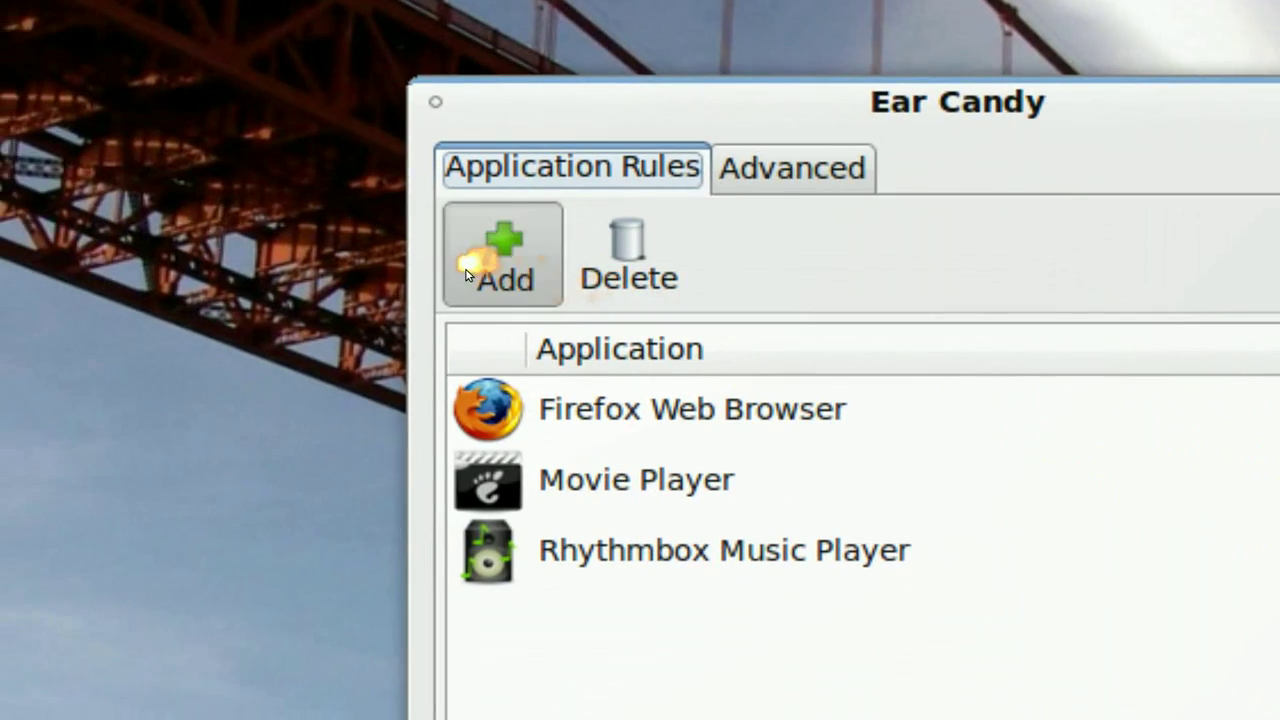
pyautogui.click(0, 44)
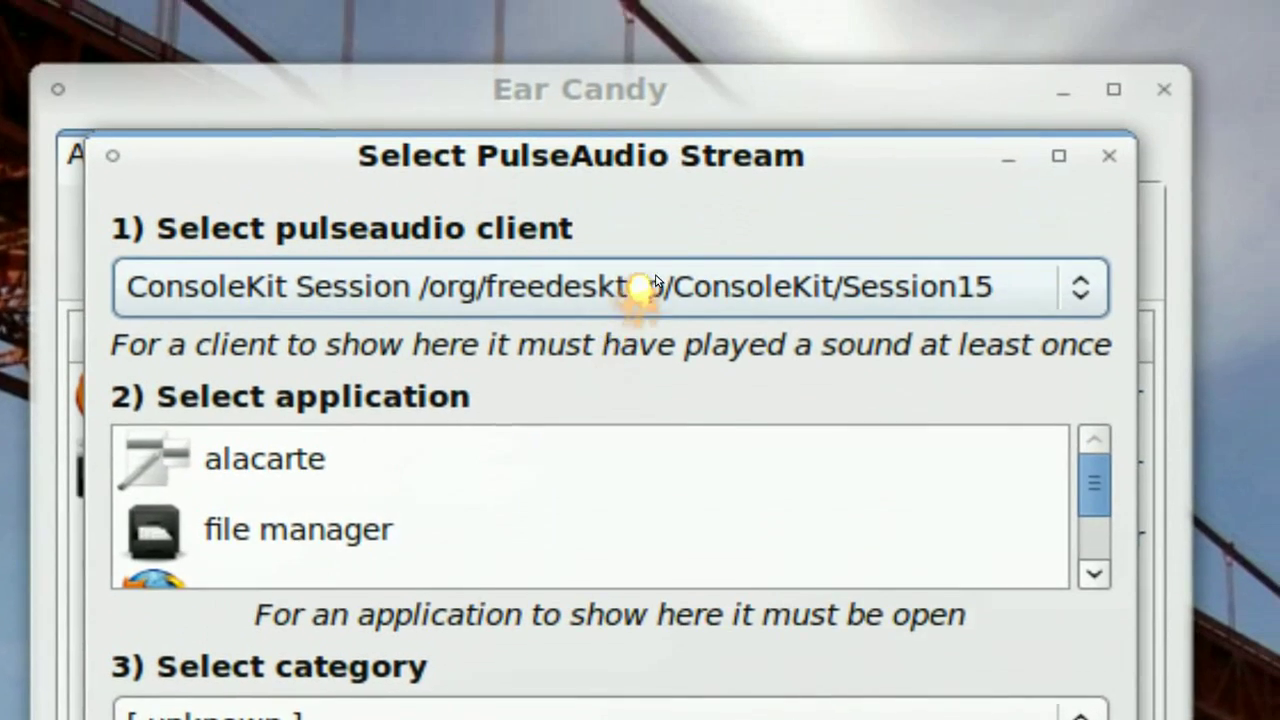
# Step: Pick the ConsoleKit Session15 client, leave the category at [ unknown ], then cancel the rule
pyautogui.click(660, 140)
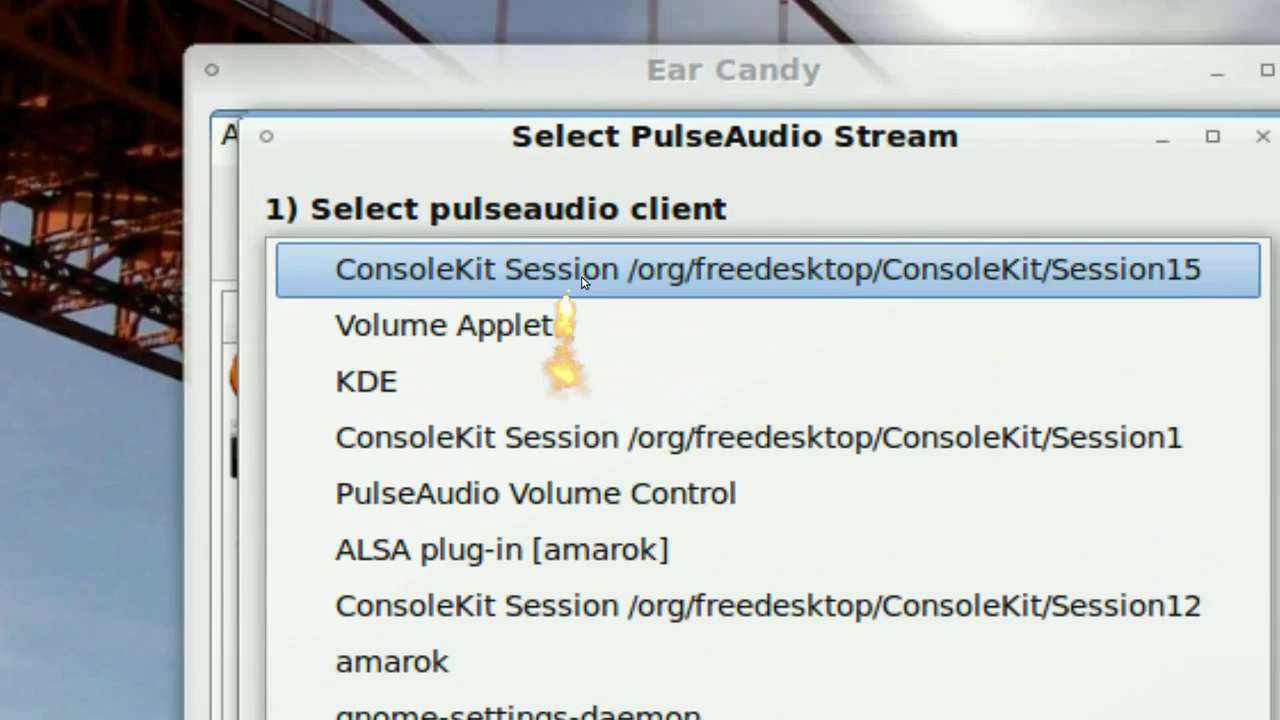
pyautogui.click(583, 79)
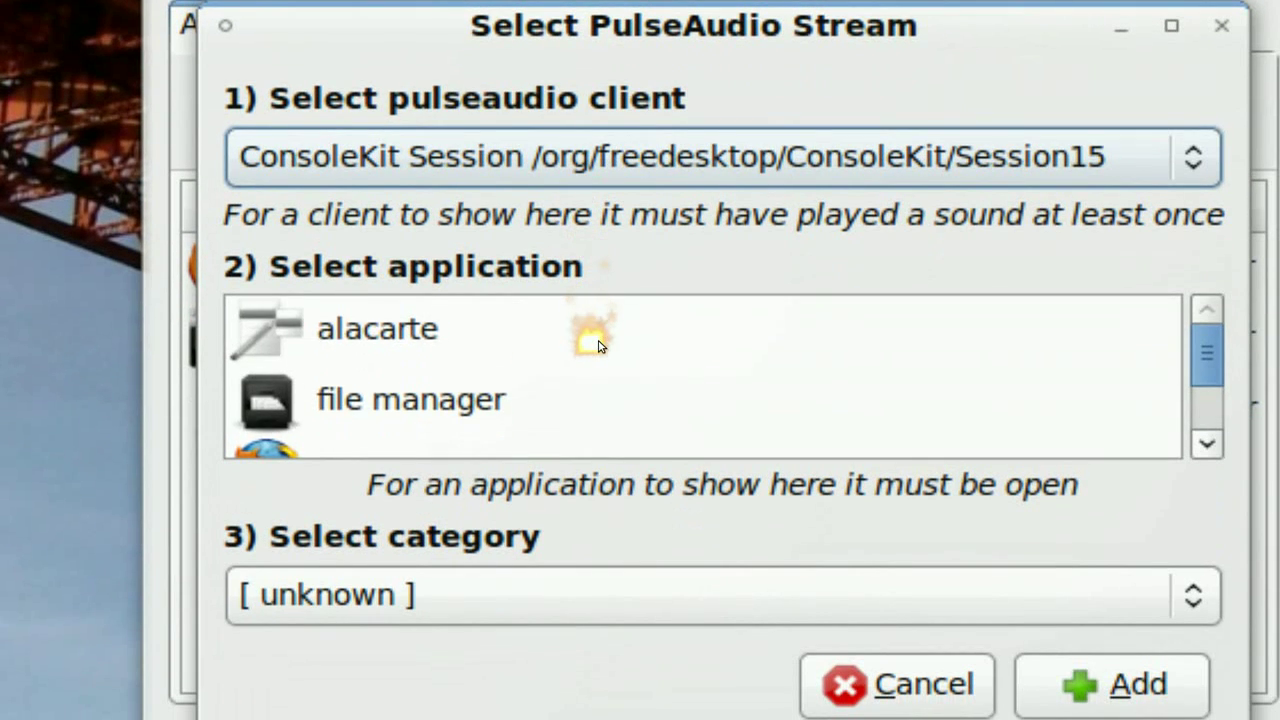
pyautogui.scroll(-3, 598, 345)
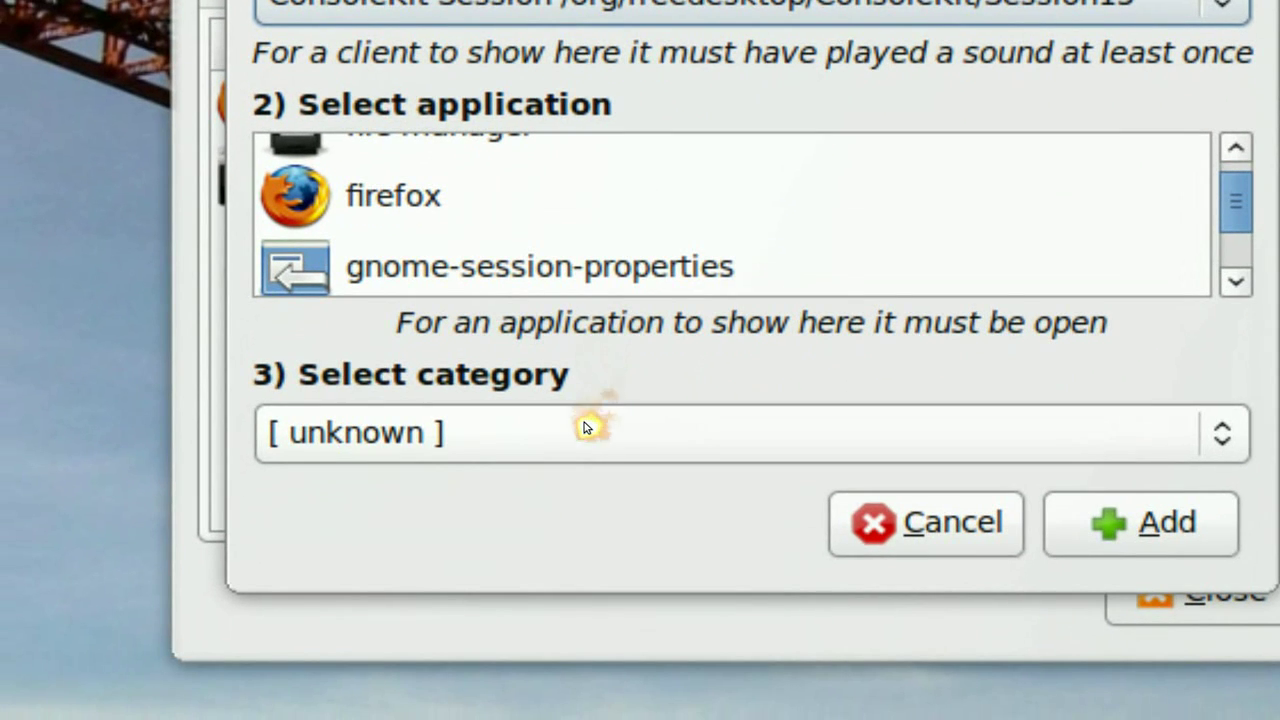
pyautogui.click(586, 427)
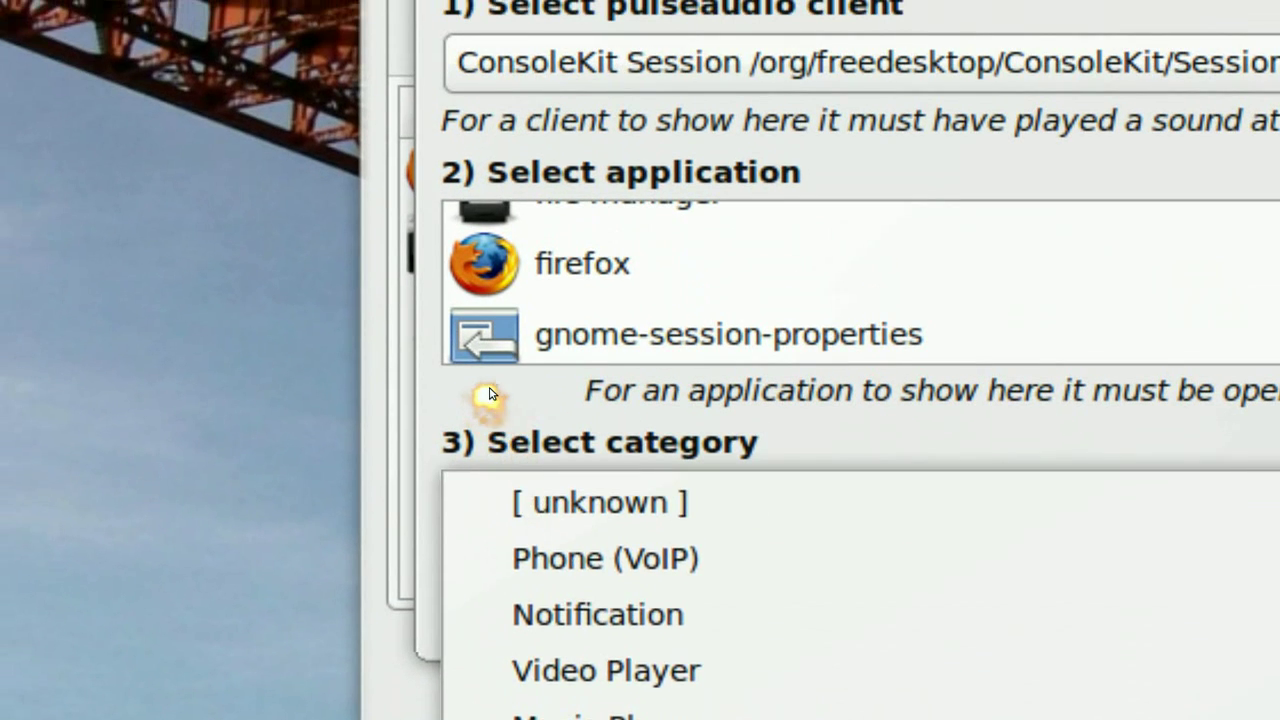
pyautogui.click(353, 191)
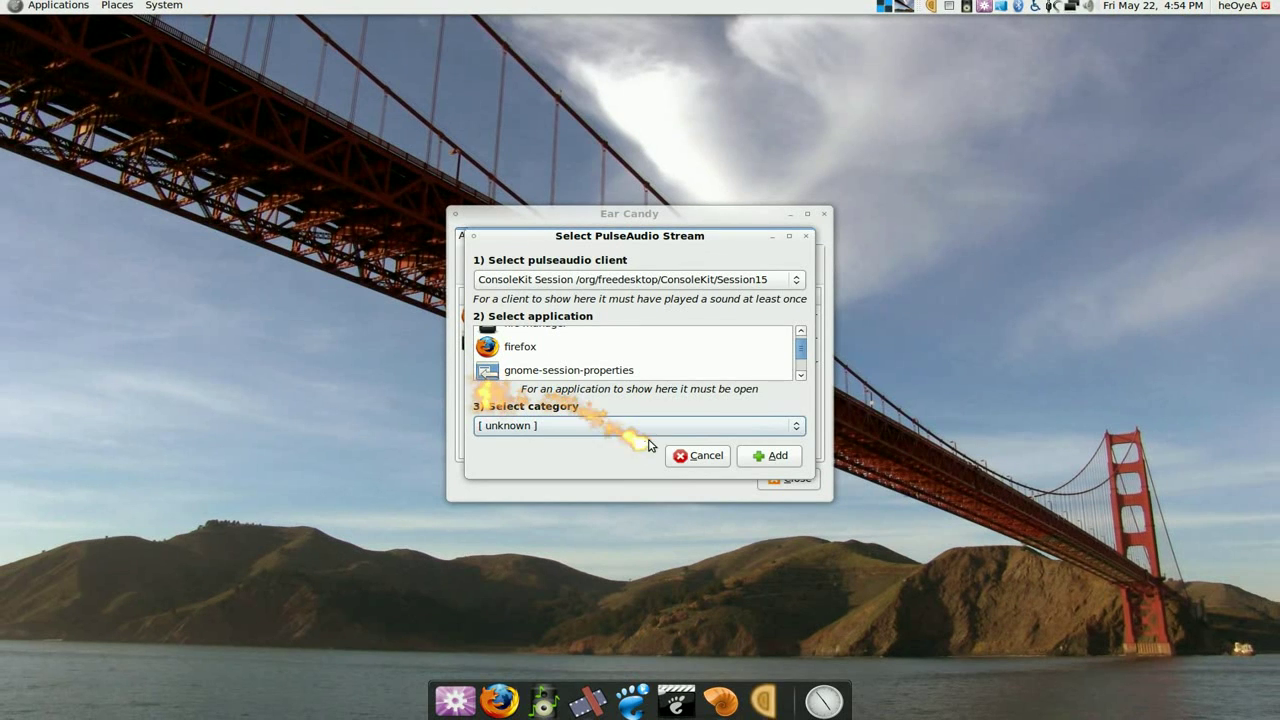
pyautogui.click(693, 467)
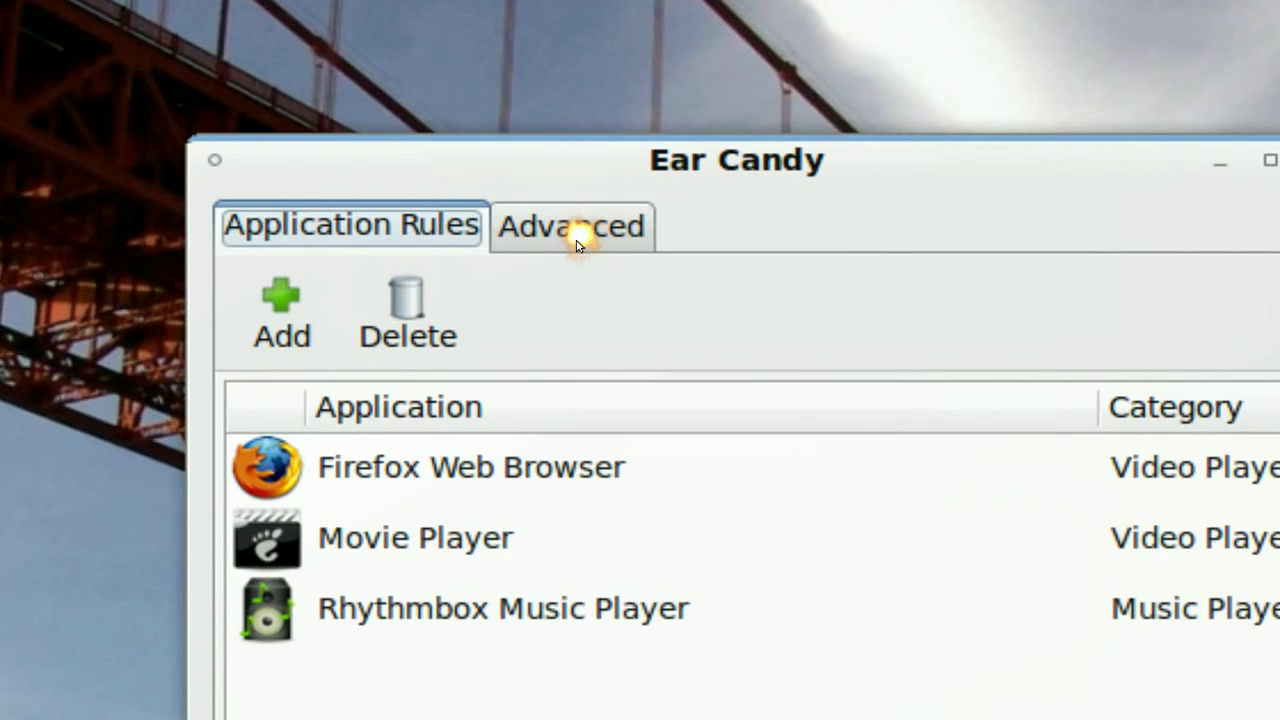
# Step: Review the Advanced fade speed, Show Icon and USB headset options, then close Preferences
pyautogui.click(577, 238)
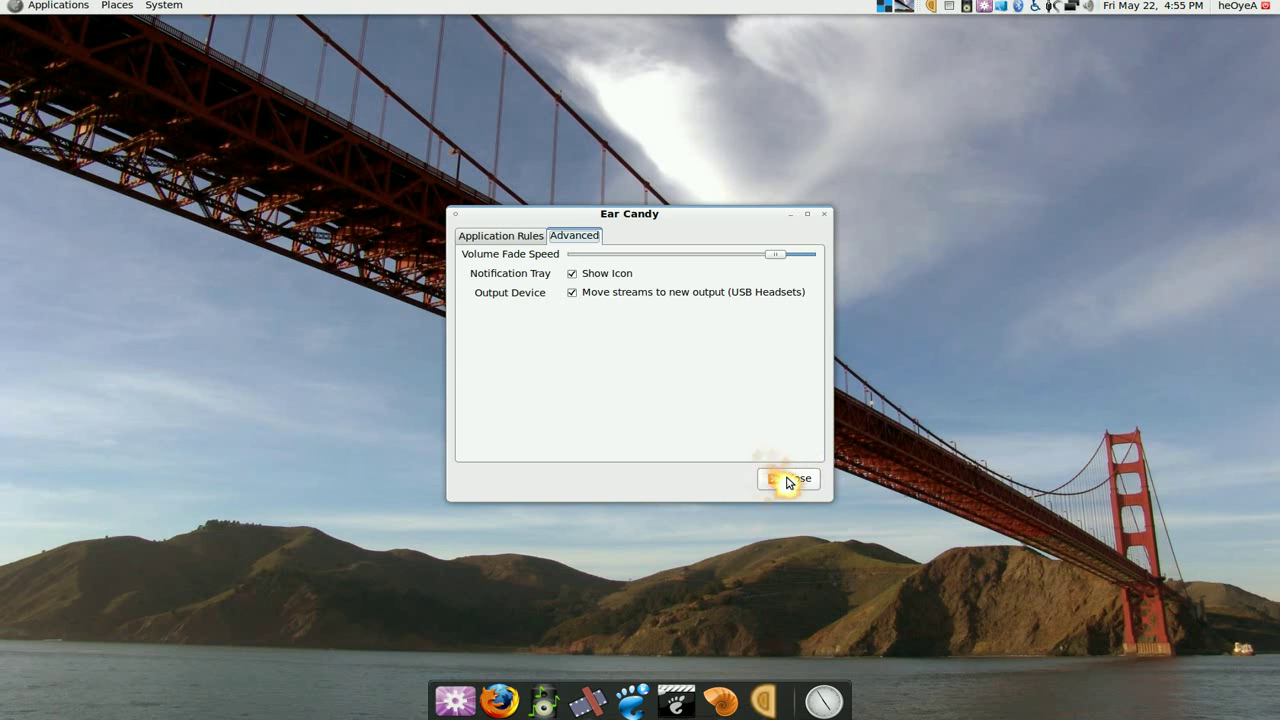
pyautogui.click(788, 481)
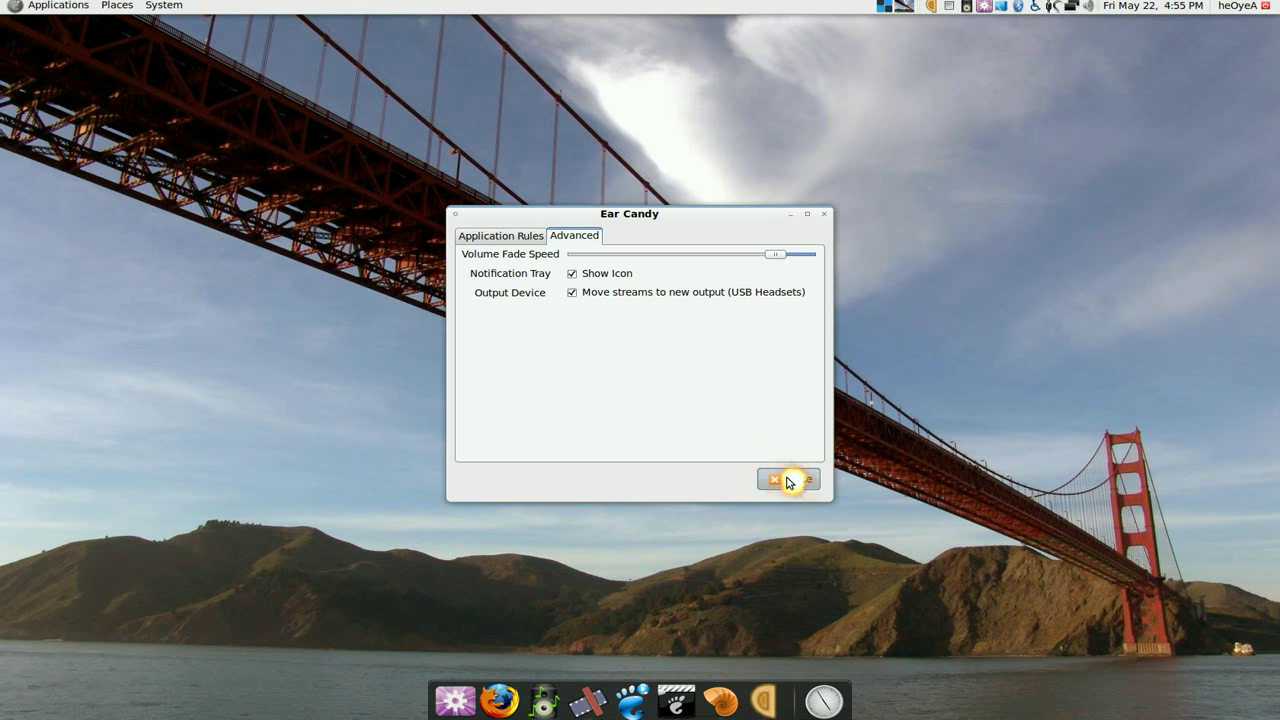